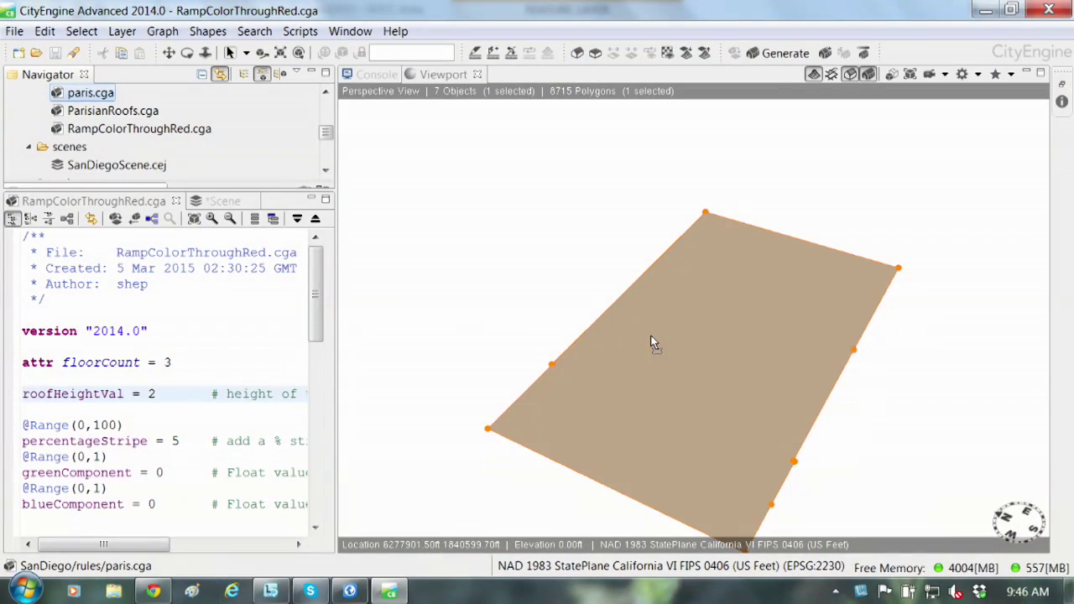
# - Assign the paris.cga rule to the selected footprint polygon and generate its building model
pyautogui.hotkey('ctrl', 'v')
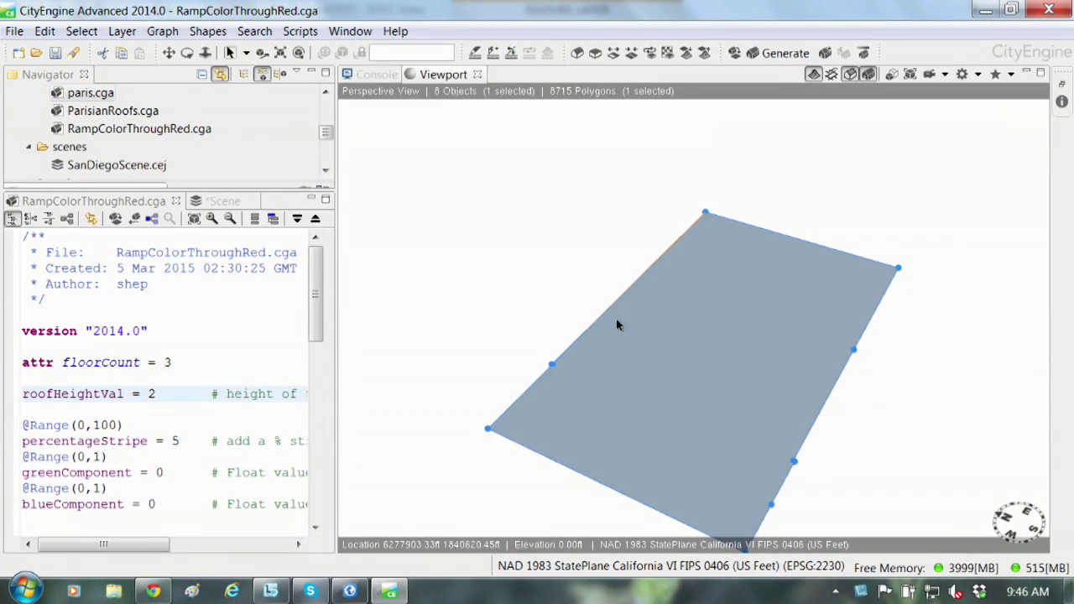
pyautogui.hotkey('ctrl', 'g')
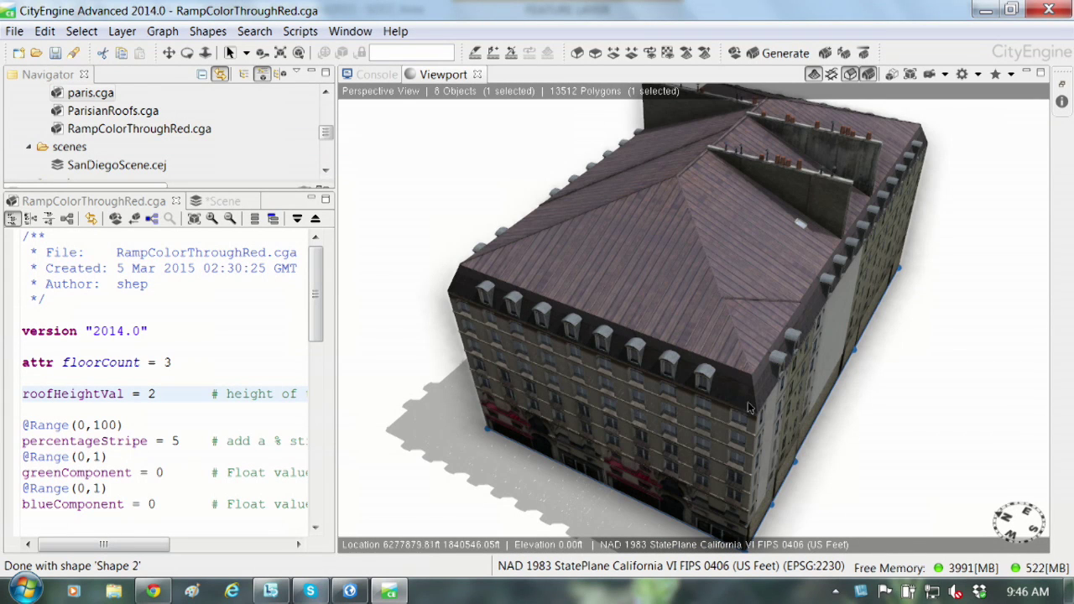
pyautogui.scroll(6, 749, 409)
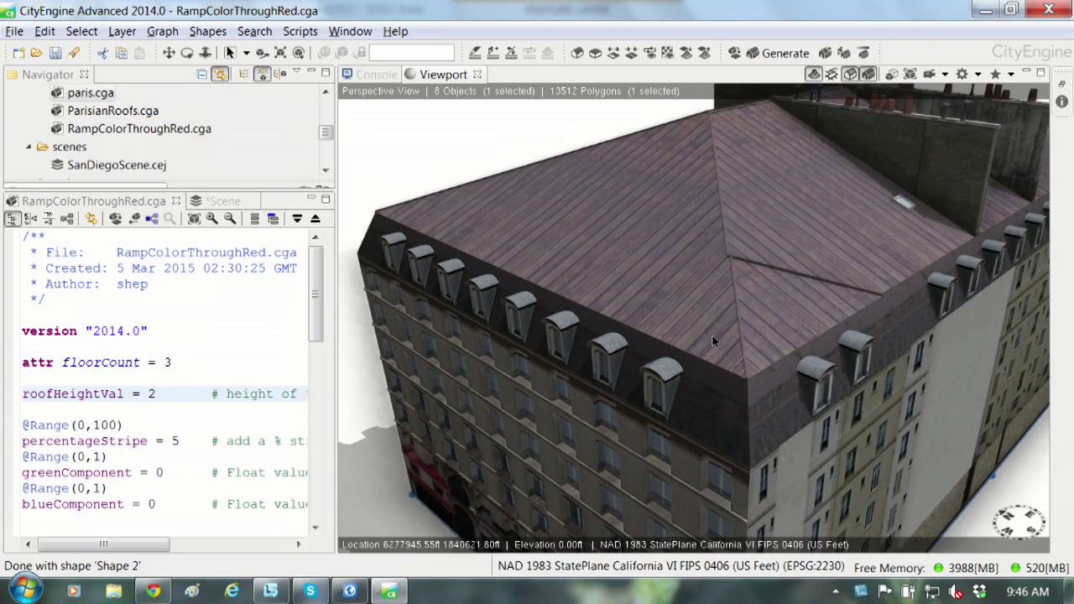
pyautogui.scroll(-5, 714, 340)
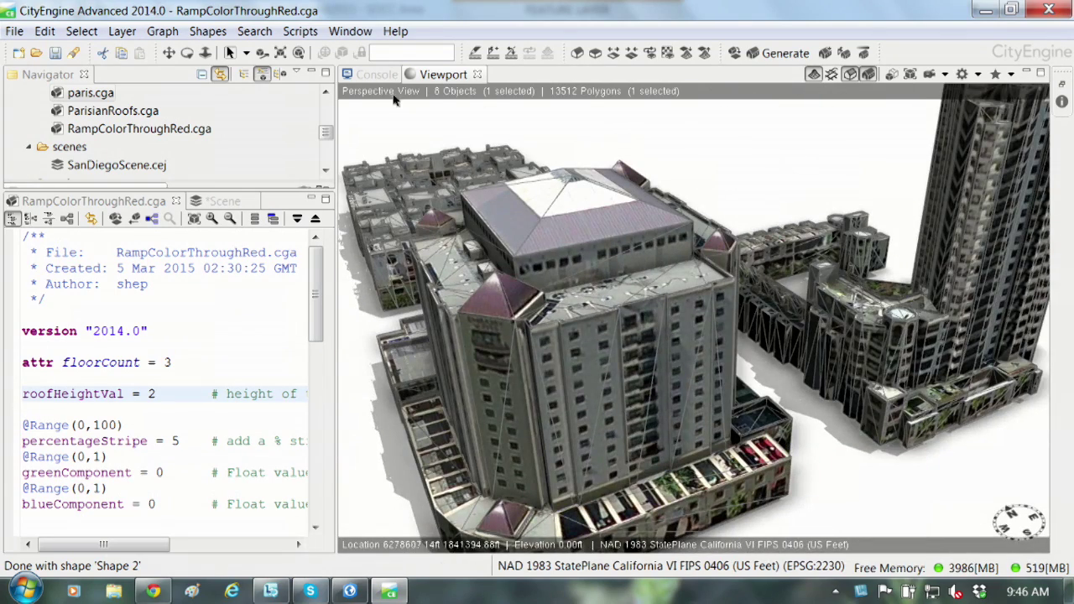
# - Assign the RampColorThroughRed.cga rule to the textured building with the pyramid-shaped roof
pyautogui.click(506, 271)
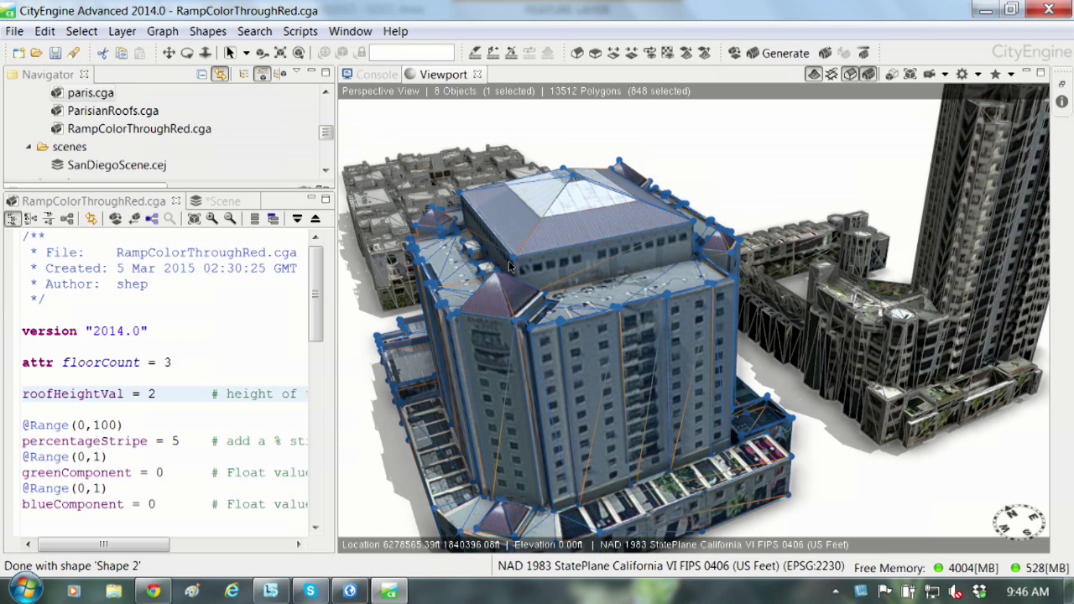
pyautogui.click(126, 113)
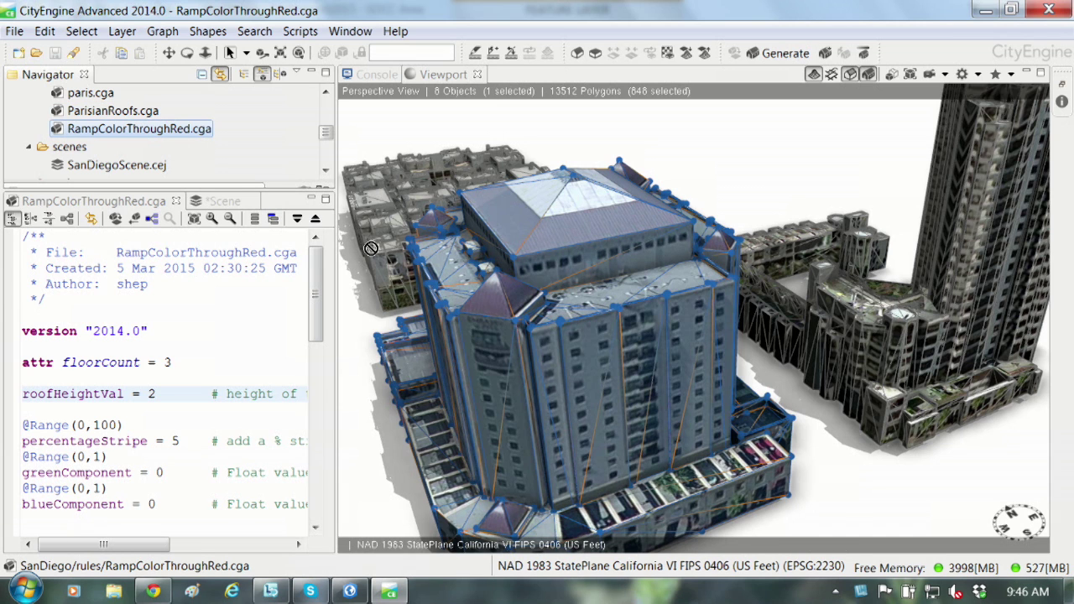
pyautogui.moveTo(370, 248); pyautogui.dragTo(518, 319)
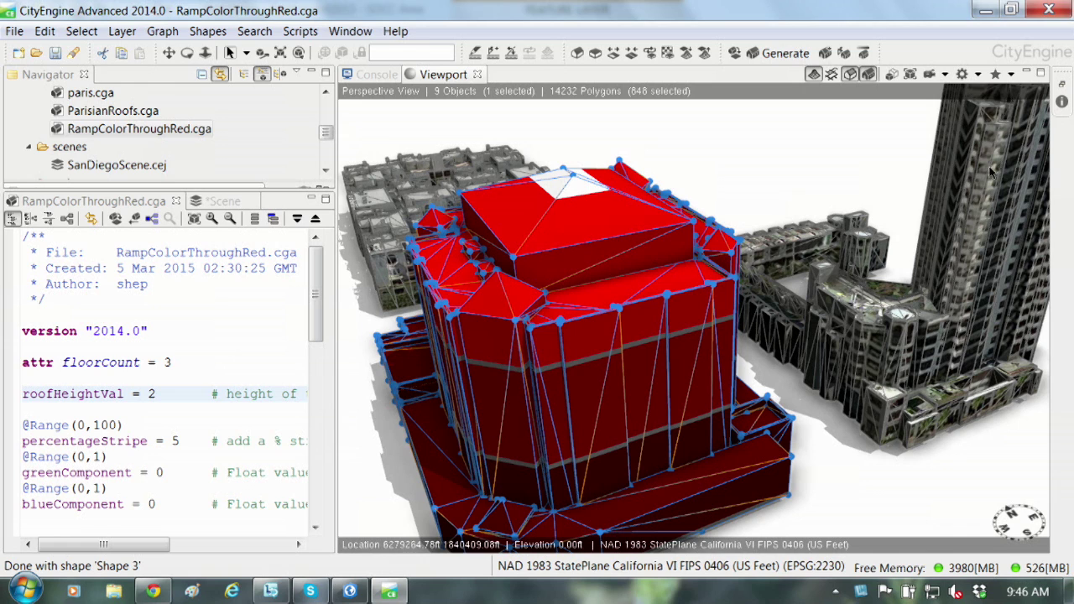
# - Try floorCount values of 5 and 25 on the selected building and settle on 11
pyautogui.click(1062, 101)
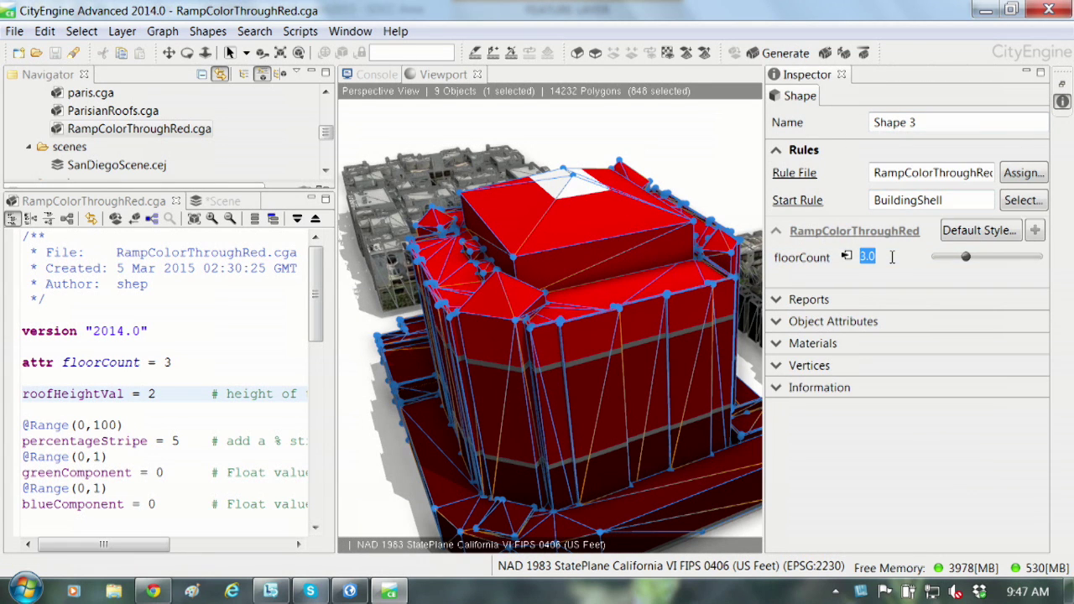
pyautogui.write('5')
pyautogui.press('Return')
pyautogui.write('25')
pyautogui.press('Return')
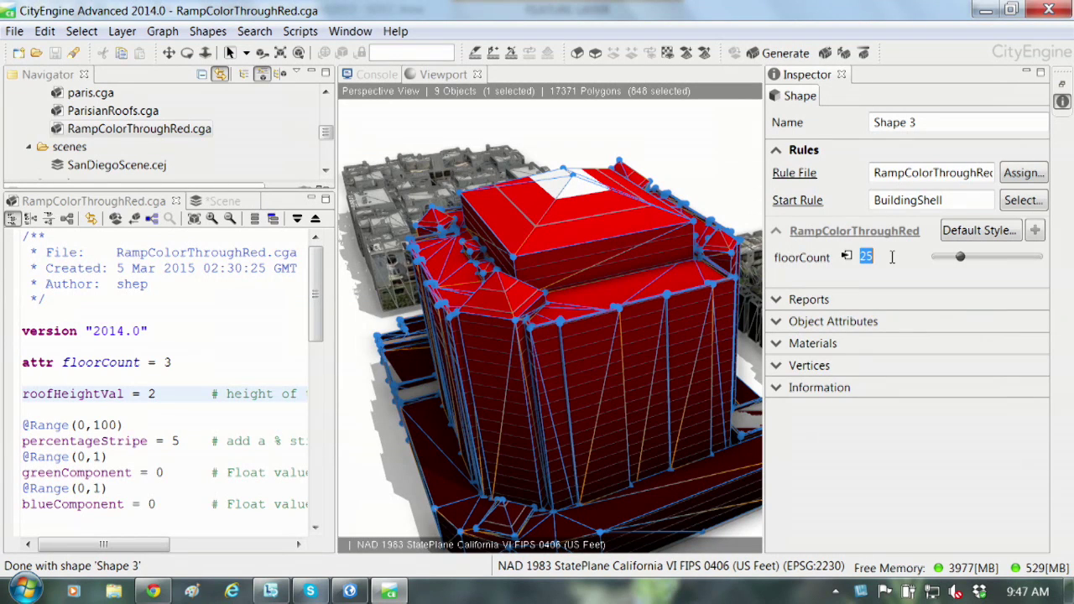
pyautogui.write('11')
pyautogui.press('Return')
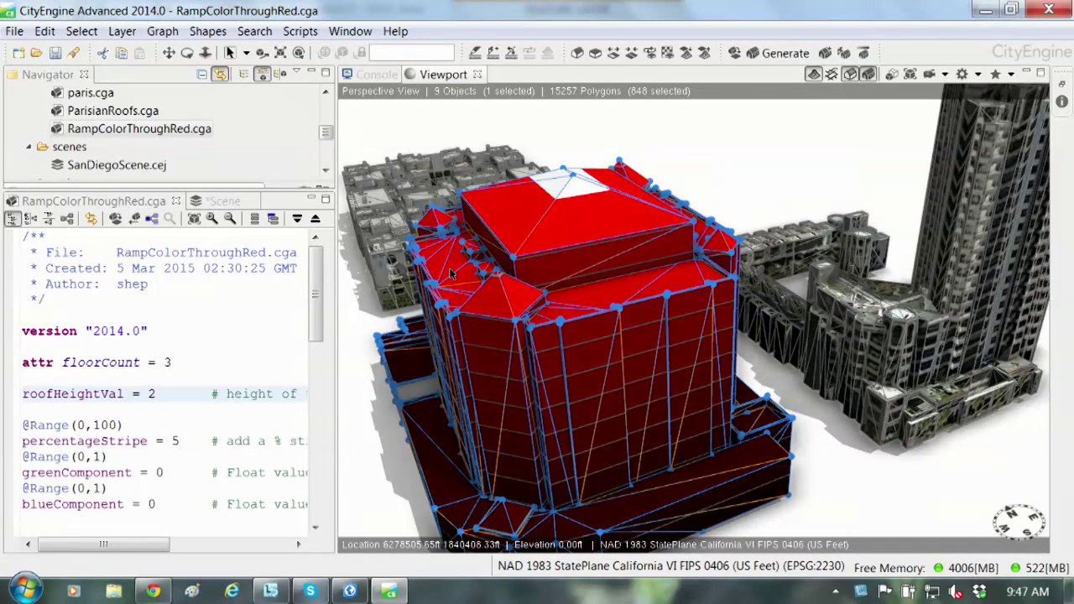
# - Declare roofHeightVal as an attr in the RampColorThroughRed rule and regenerate the building from the saved file
pyautogui.click(25, 395)
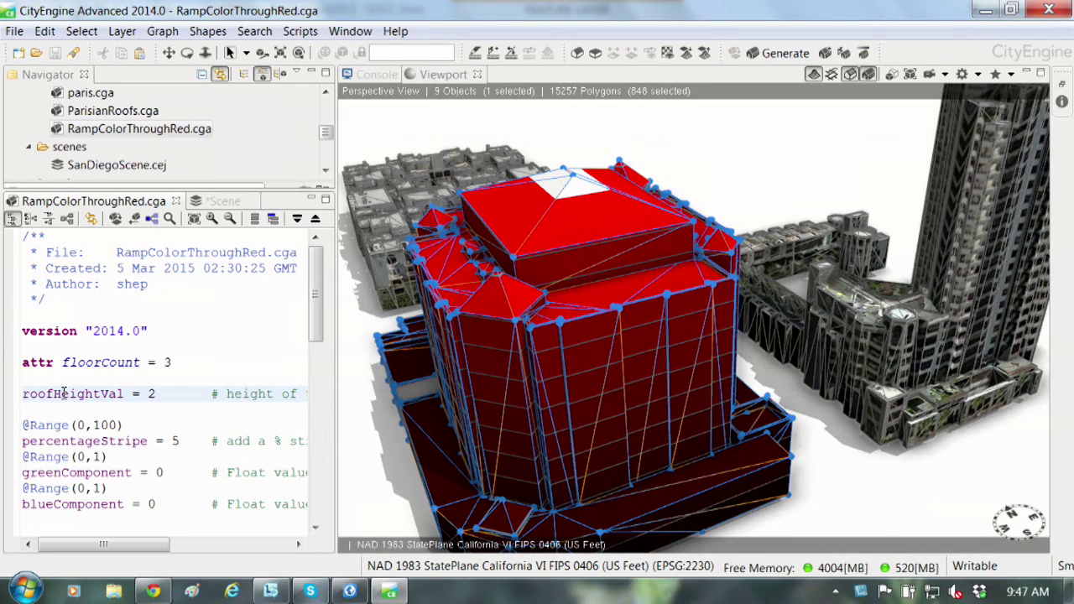
pyautogui.write('attr')
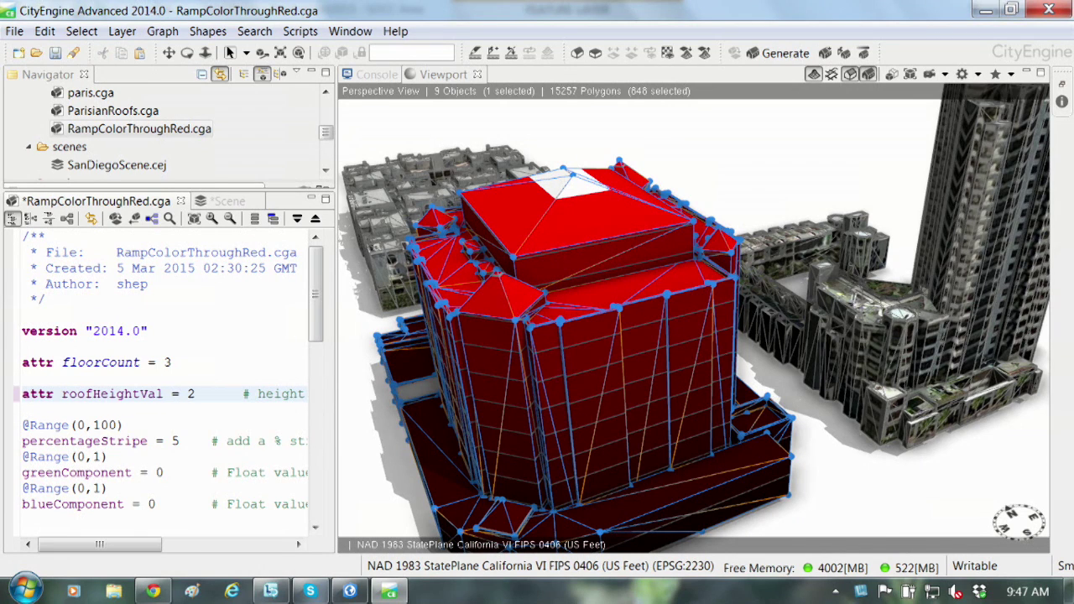
pyautogui.click(56, 53)
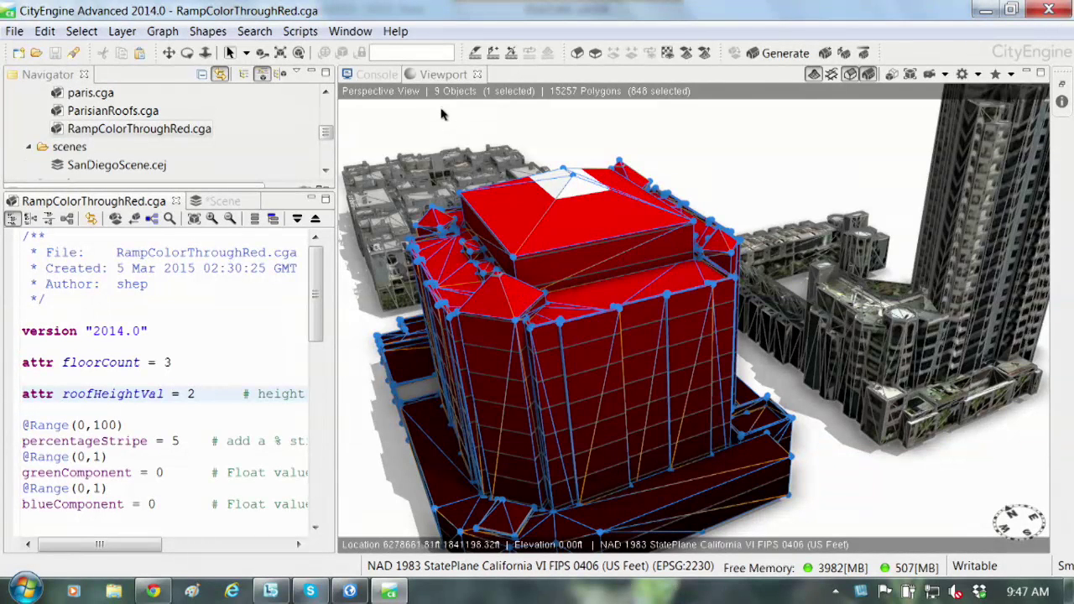
pyautogui.click(449, 77)
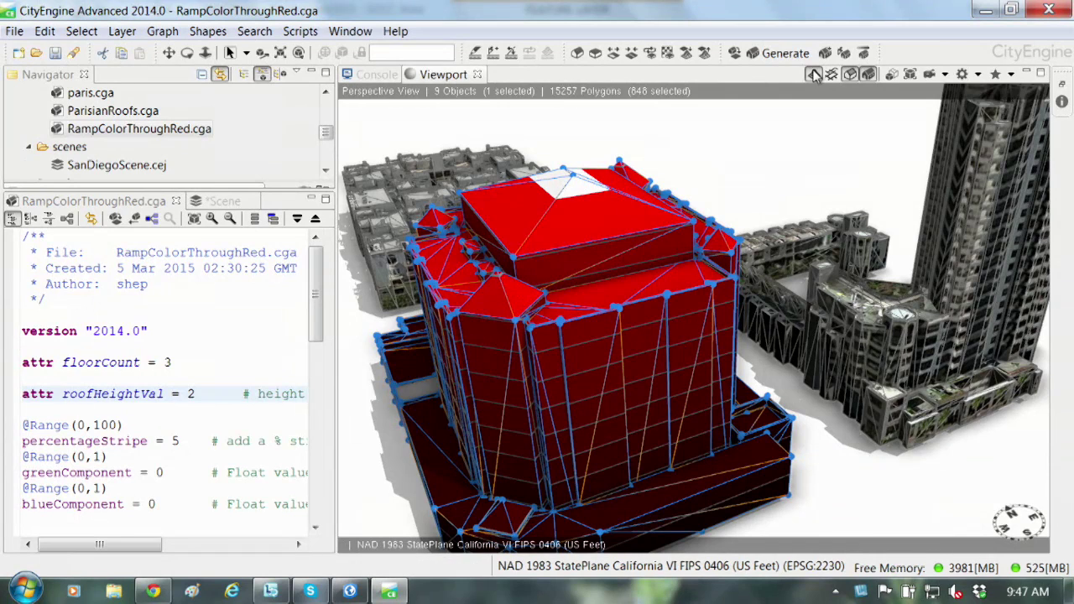
pyautogui.click(774, 55)
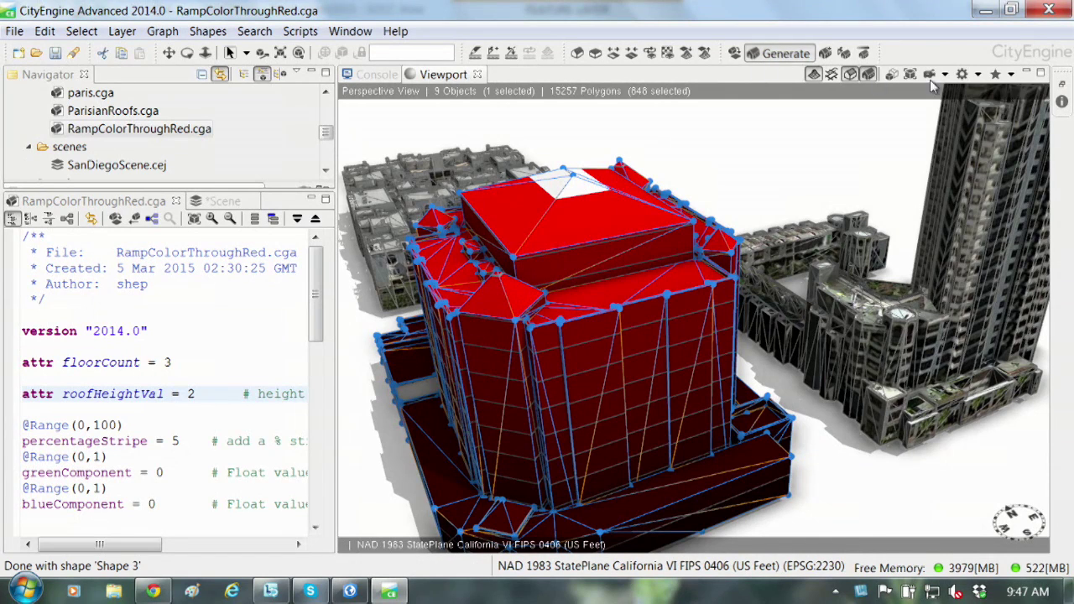
# - Try the building's roof height attribute at 11 and 21.64, settle on 13.1, and deselect the building
pyautogui.click(1062, 101)
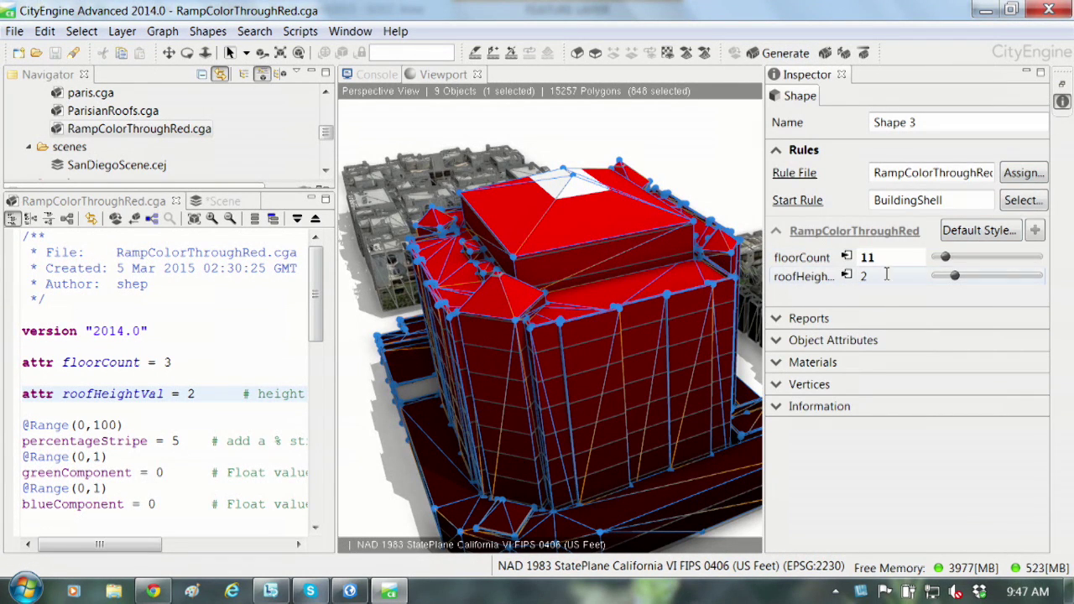
pyautogui.write('11')
pyautogui.press('Return')
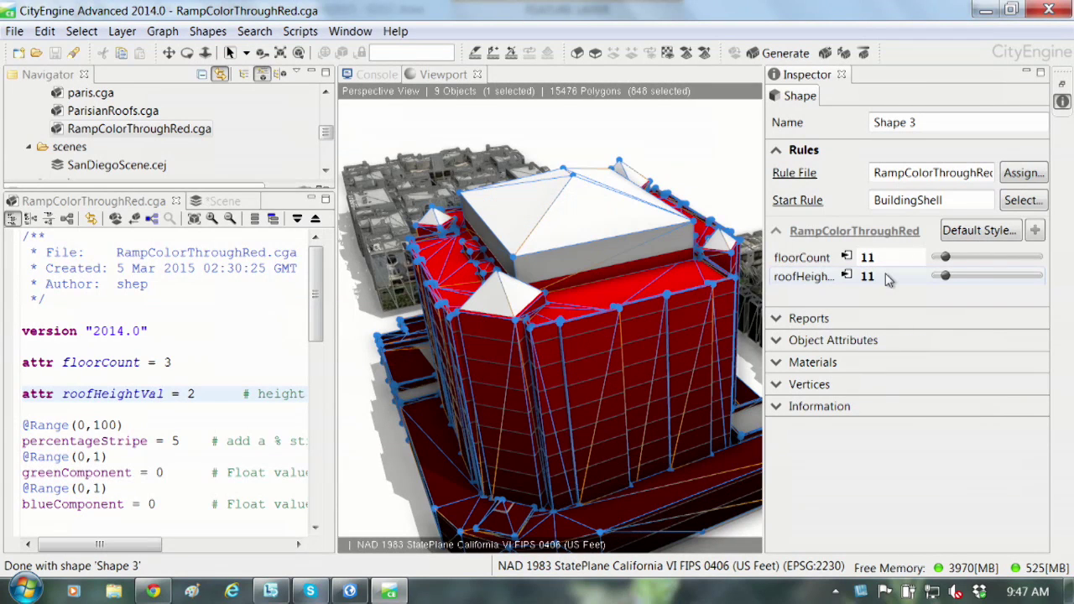
pyautogui.moveTo(948, 280); pyautogui.dragTo(958, 281)
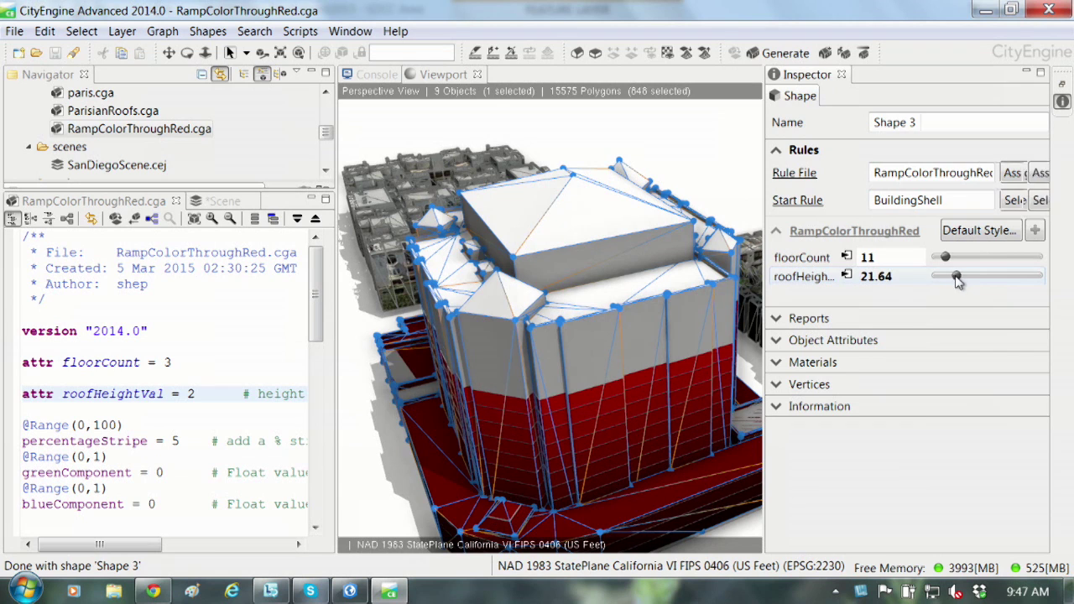
pyautogui.doubleClick(906, 277)
pyautogui.write('13.1')
pyautogui.press('Return')
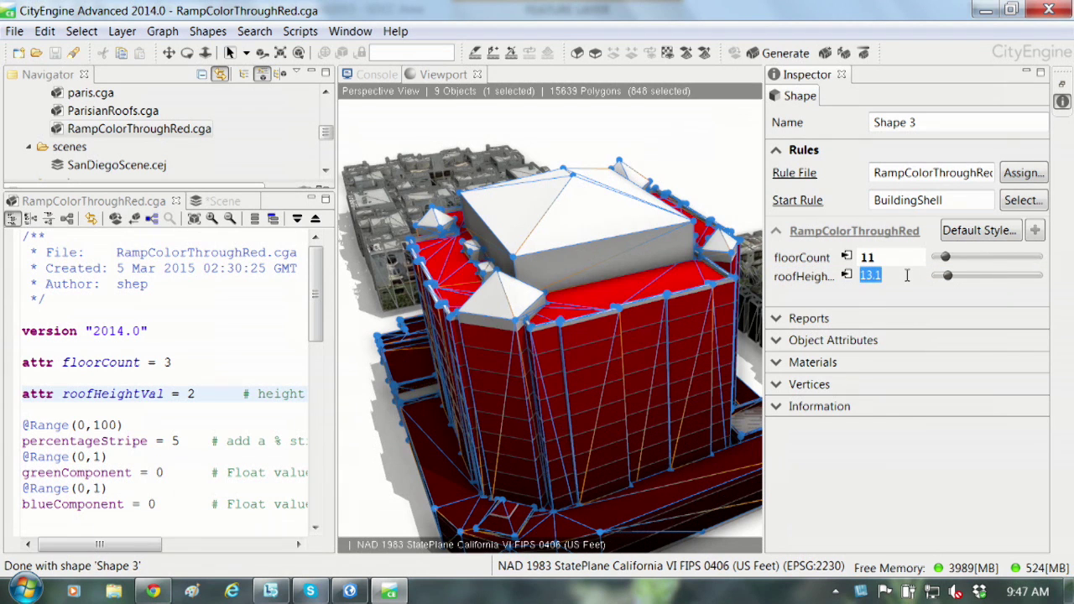
pyautogui.click(429, 80)
pyautogui.click(587, 123)
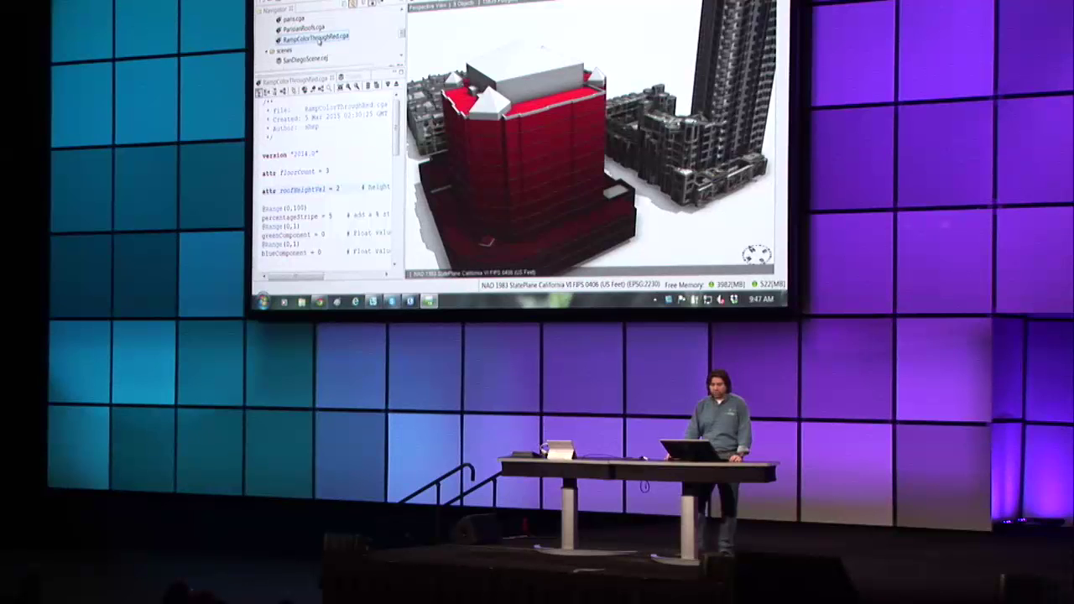
# - Set up a rule package from RampColorThroughRed.cga for saving to file with CGA source code included, and close it without sharing
pyautogui.rightClick(317, 38)
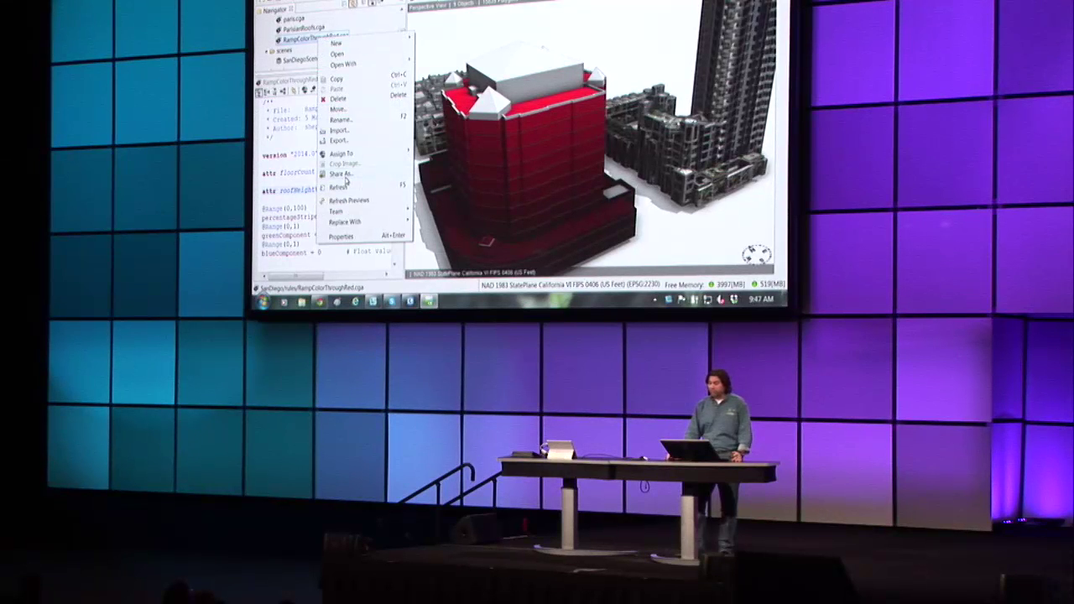
pyautogui.click(340, 186)
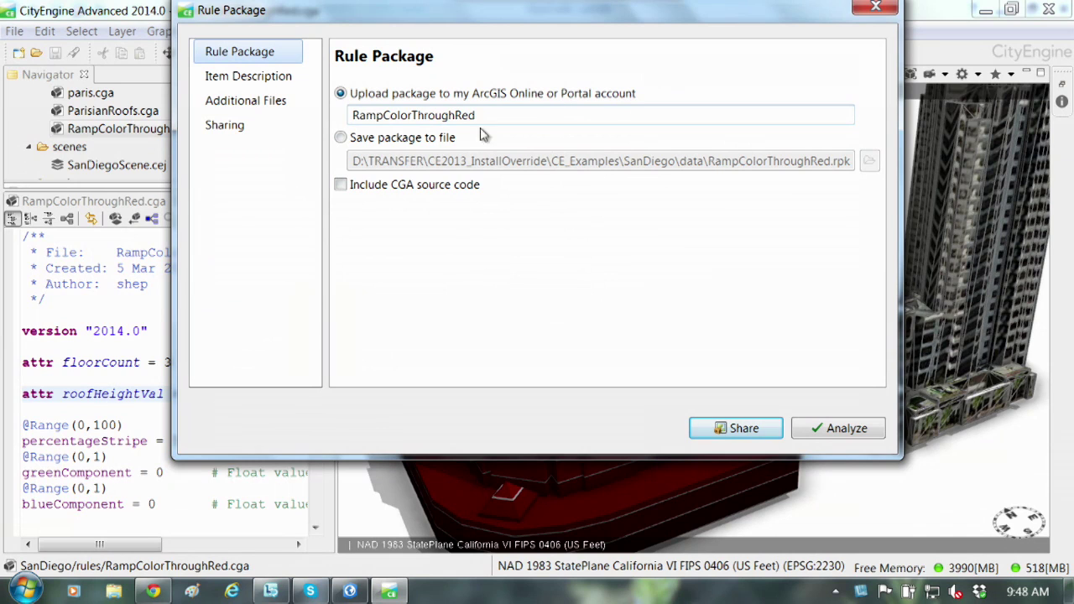
pyautogui.click(387, 140)
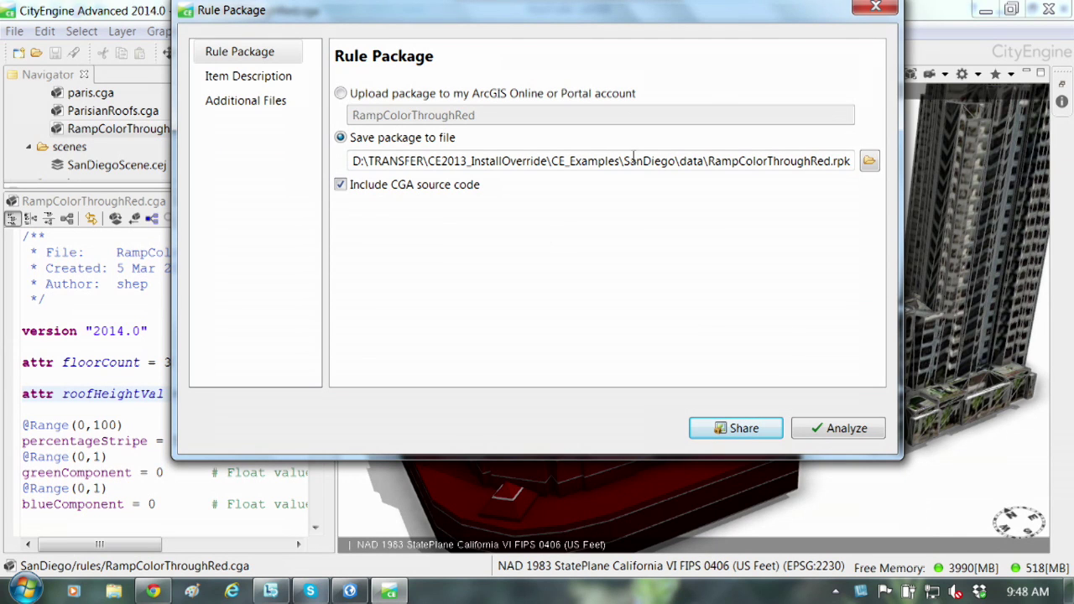
pyautogui.click(876, 7)
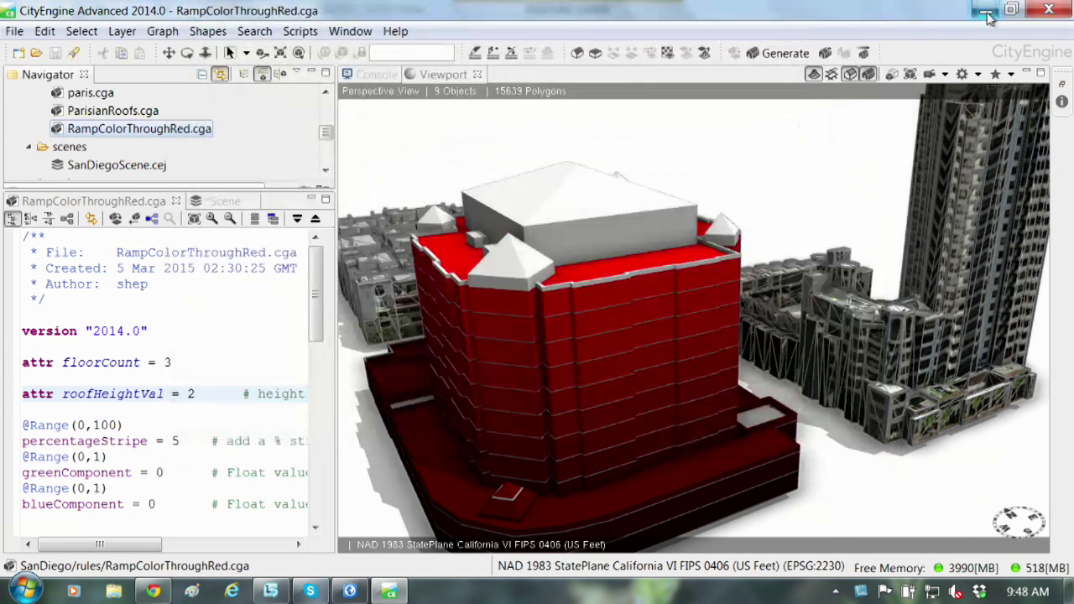
# - Close CityEngine without saving SanDiegoScene.cej and return to the SDCC Area scene in ArcGIS Pro
pyautogui.click(1049, 10)
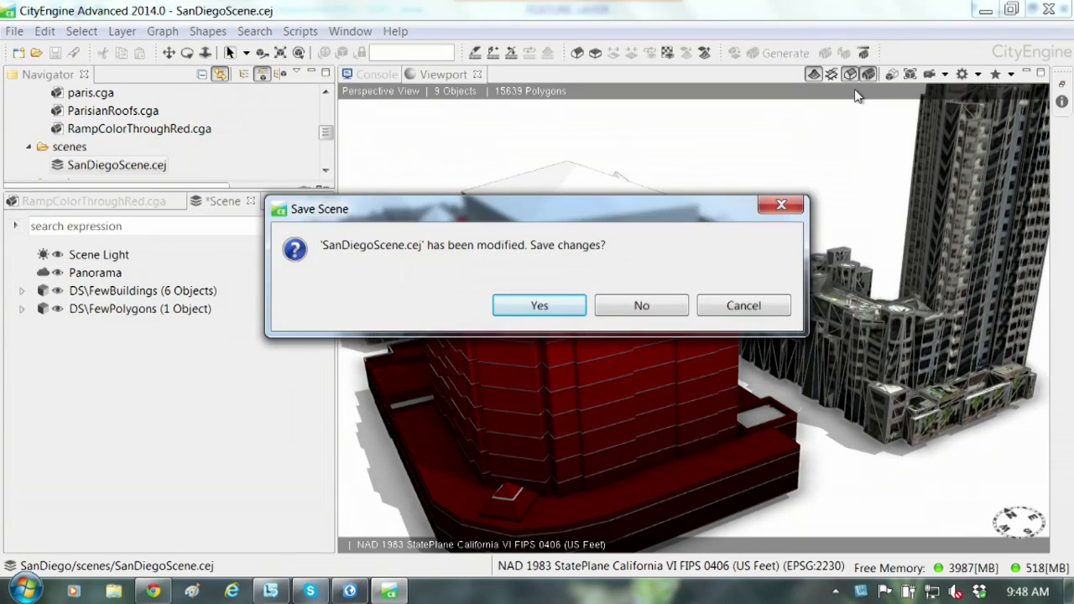
pyautogui.click(641, 308)
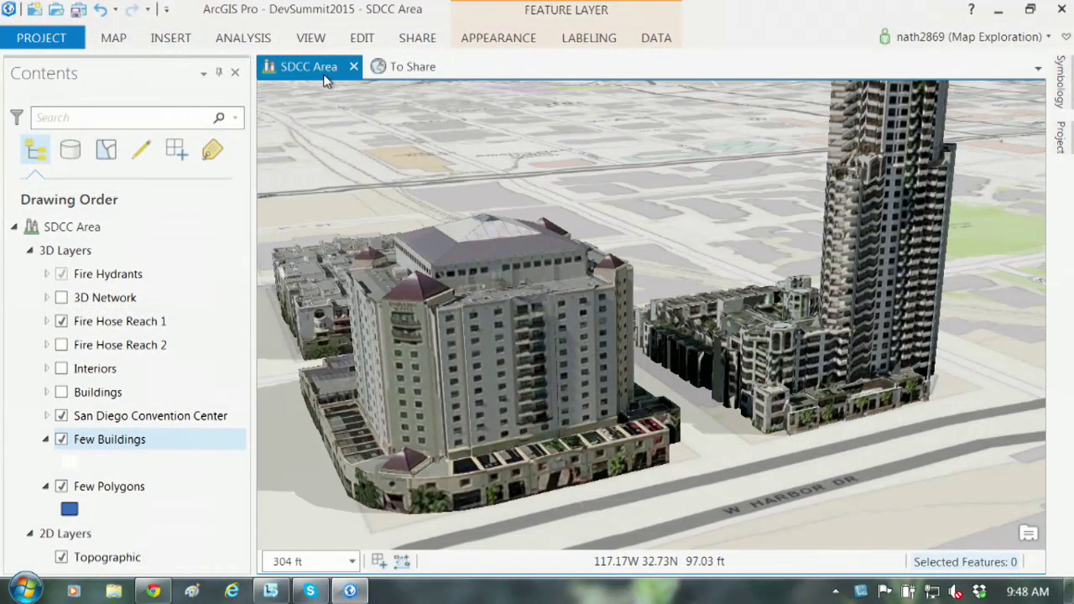
pyautogui.scroll(2, 589, 382)
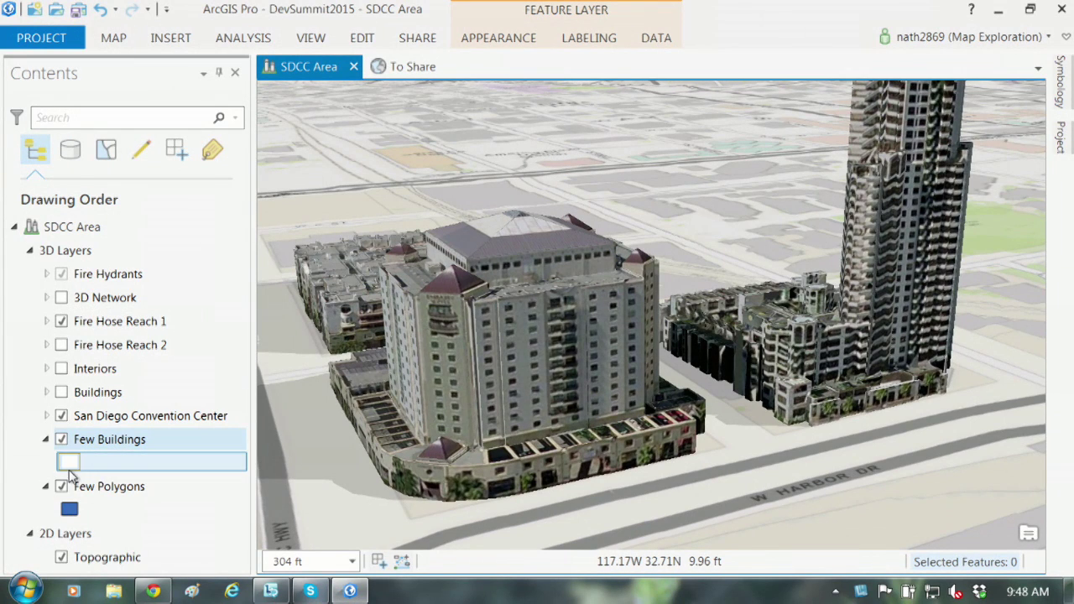
# - Replace the existing layer in the Few Buildings polygon symbol with a procedural layer
pyautogui.click(71, 466)
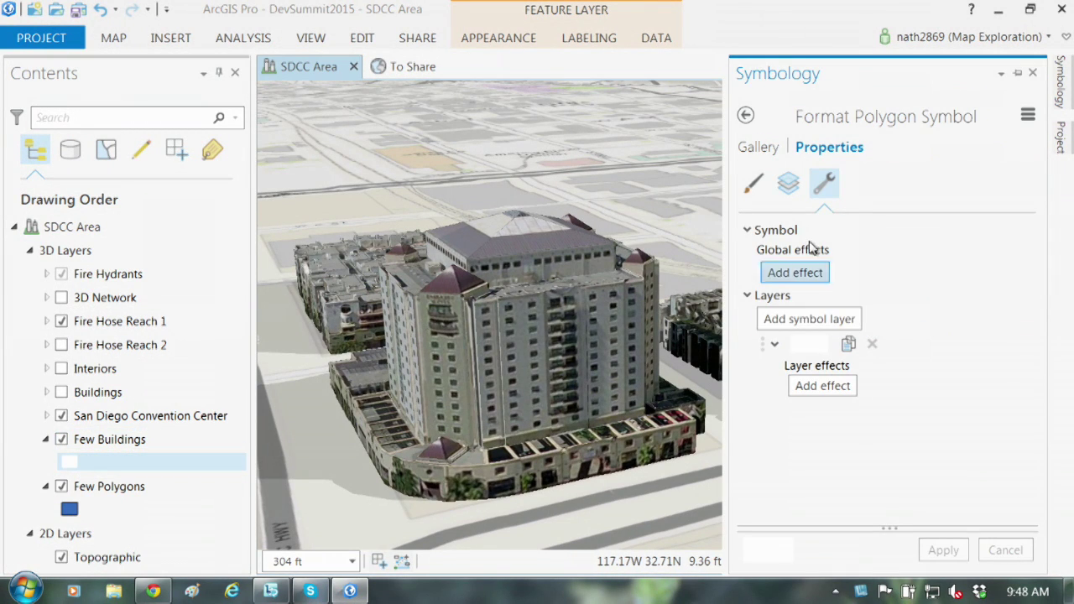
pyautogui.click(834, 321)
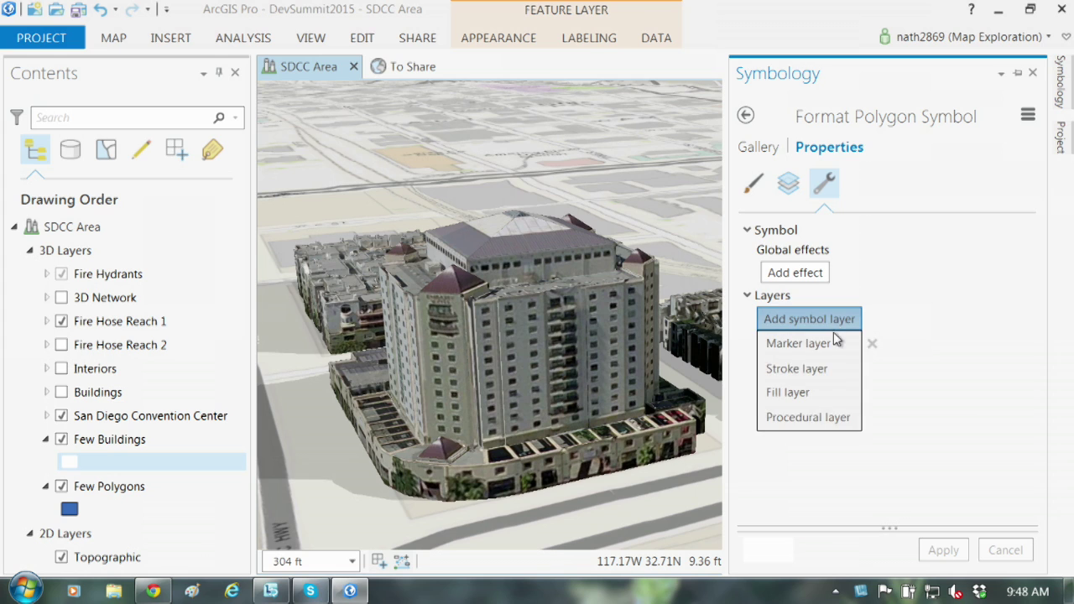
pyautogui.click(831, 418)
pyautogui.click(880, 417)
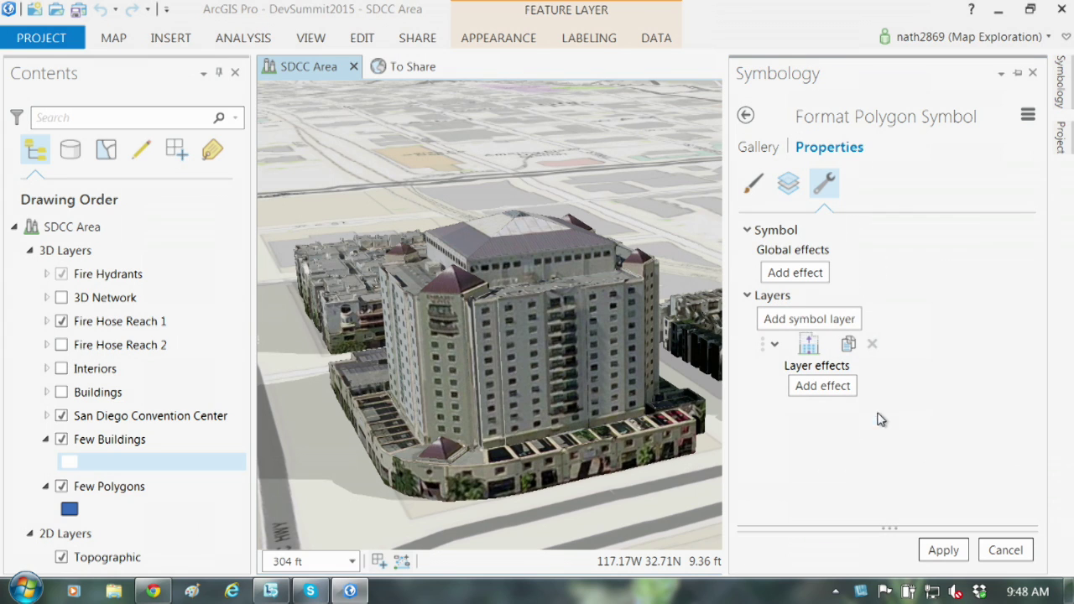
# - Assign the RampColorThroughRed_MP.rpk rule package to the procedural fill and apply it to Few Buildings
pyautogui.click(789, 183)
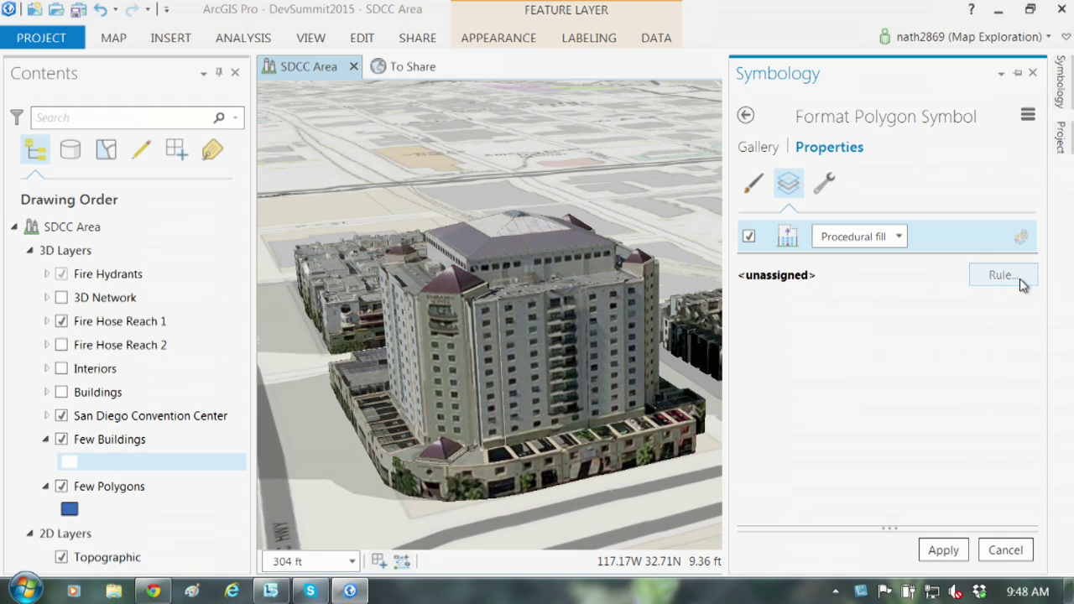
pyautogui.click(758, 299)
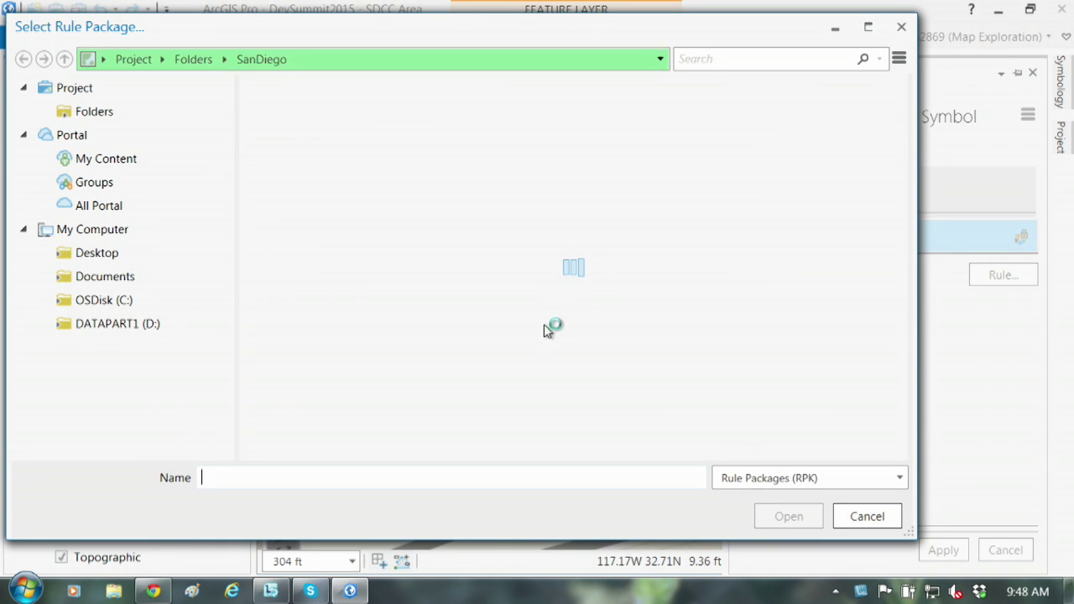
pyautogui.click(420, 340)
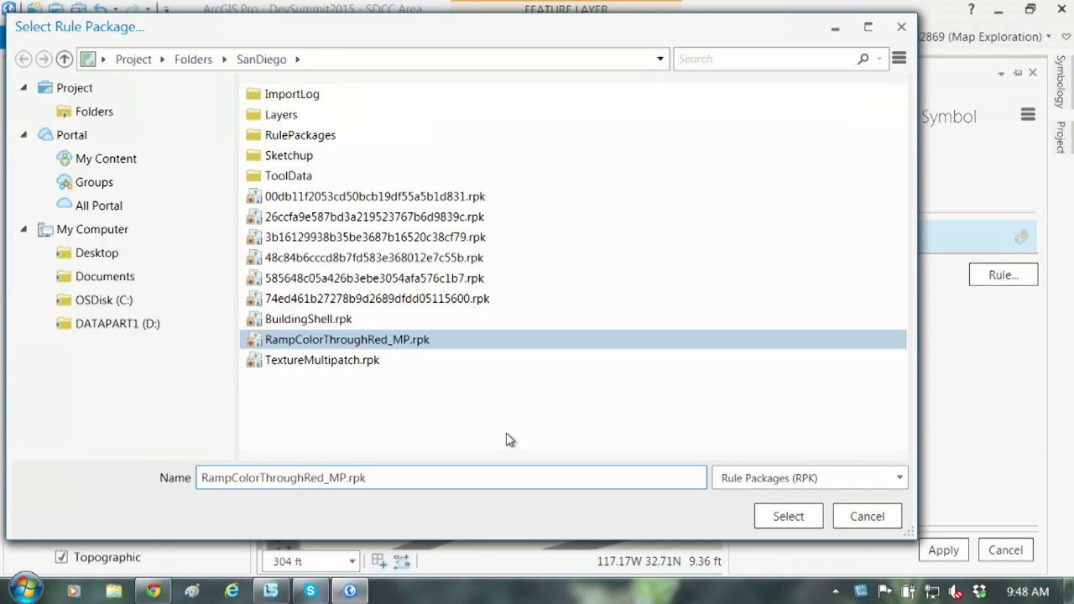
pyautogui.click(789, 517)
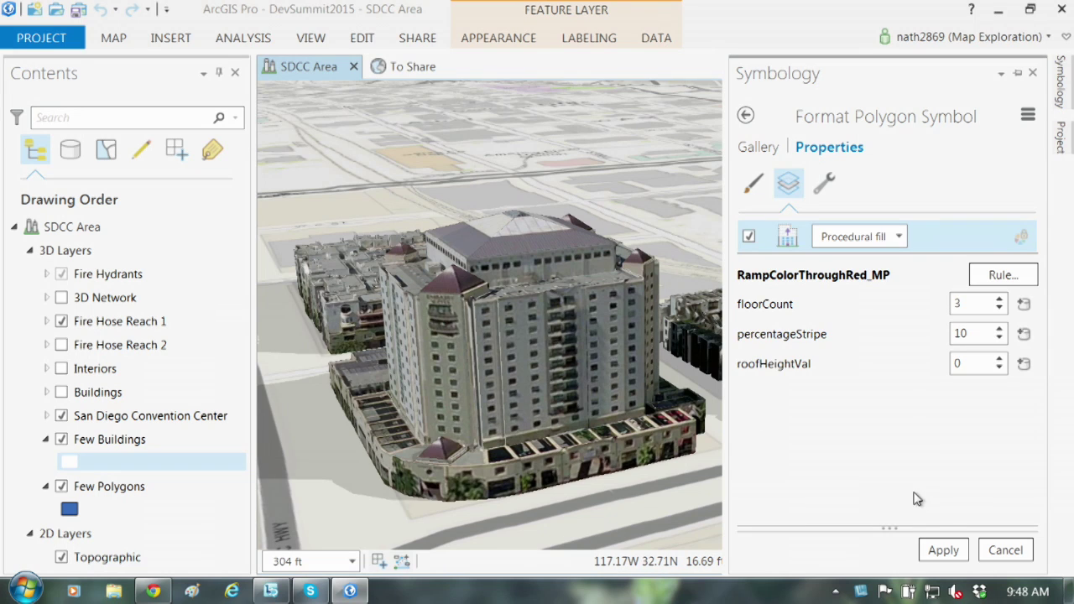
pyautogui.click(936, 550)
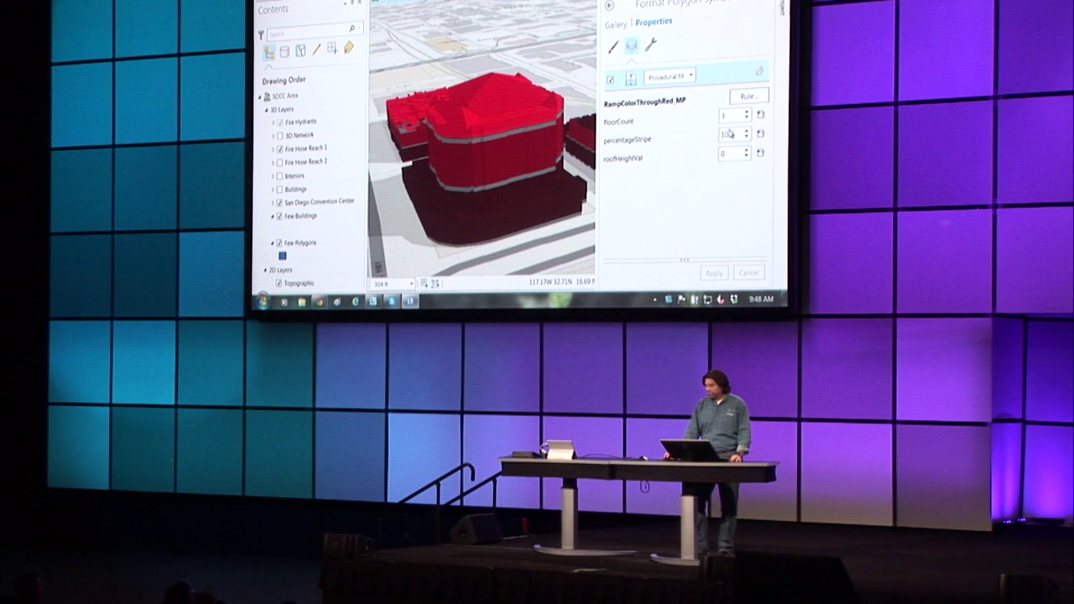
# - Map the rule's floorCount attribute to the [FloorCount] field
pyautogui.click(761, 116)
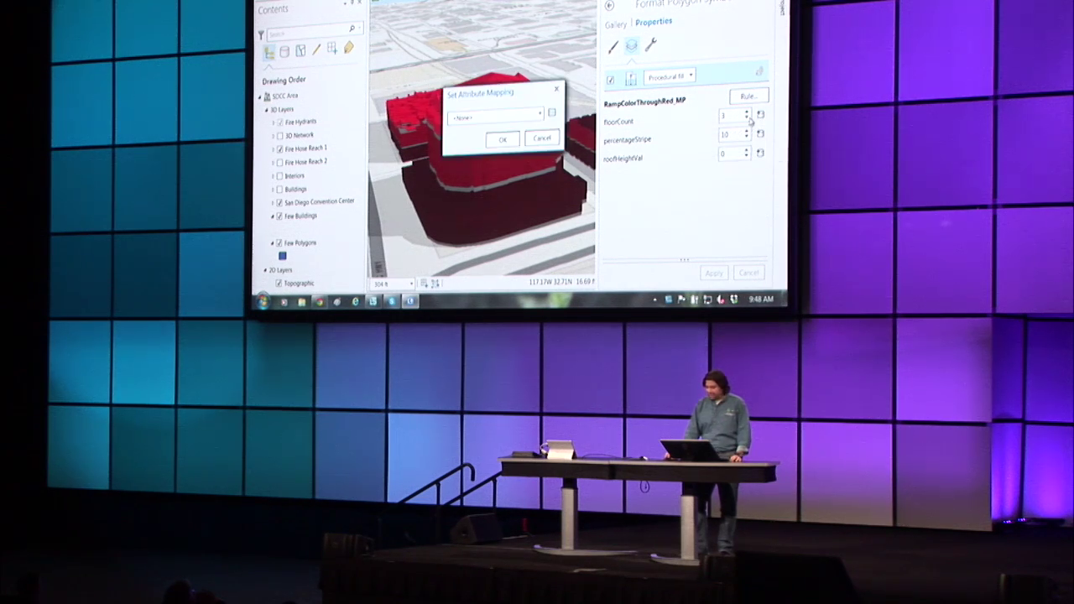
pyautogui.click(540, 118)
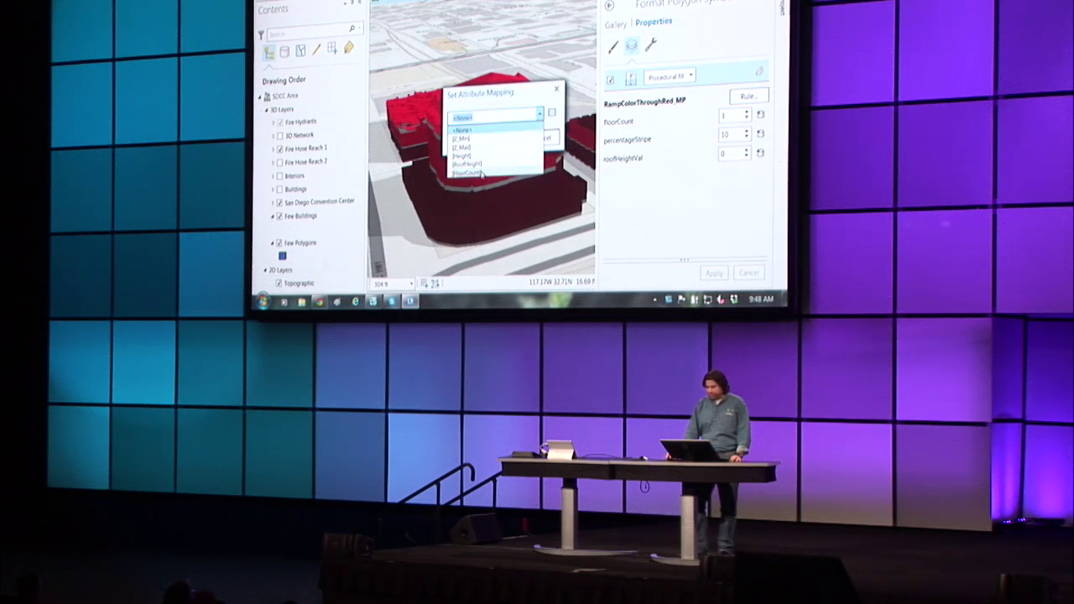
pyautogui.click(475, 131)
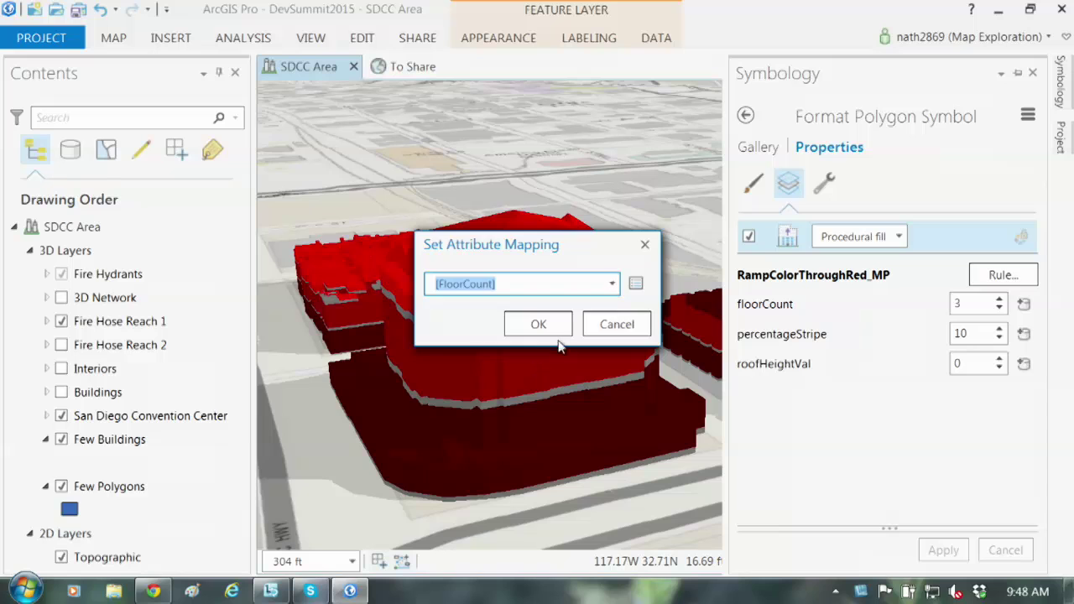
pyautogui.click(554, 327)
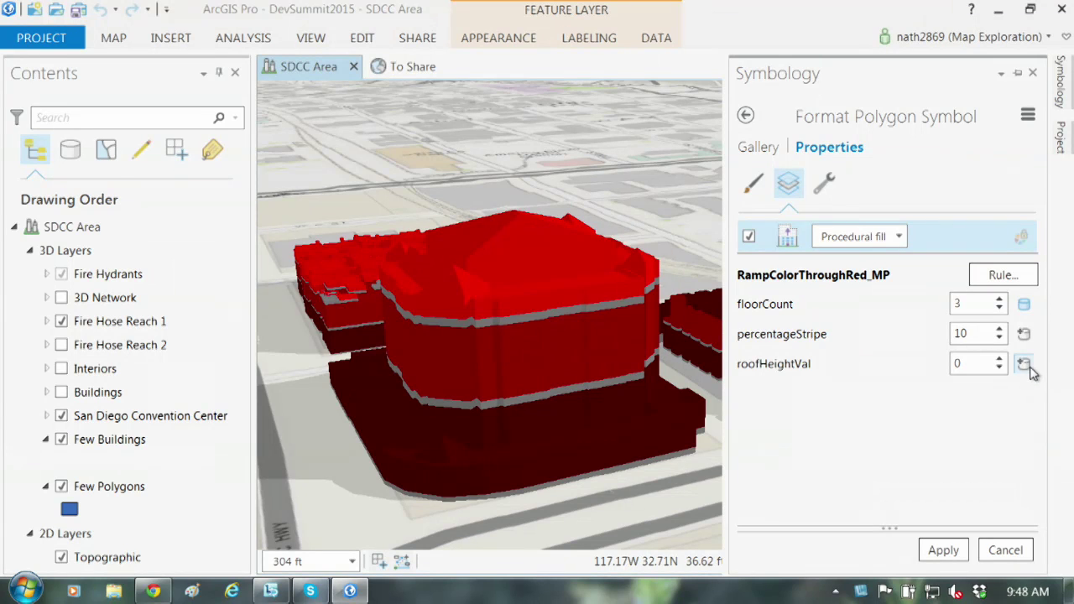
# - Map the roofHeightVal attribute to the [RoofHeight] field and apply the procedural symbol to Few Buildings
pyautogui.click(1024, 364)
pyautogui.click(611, 286)
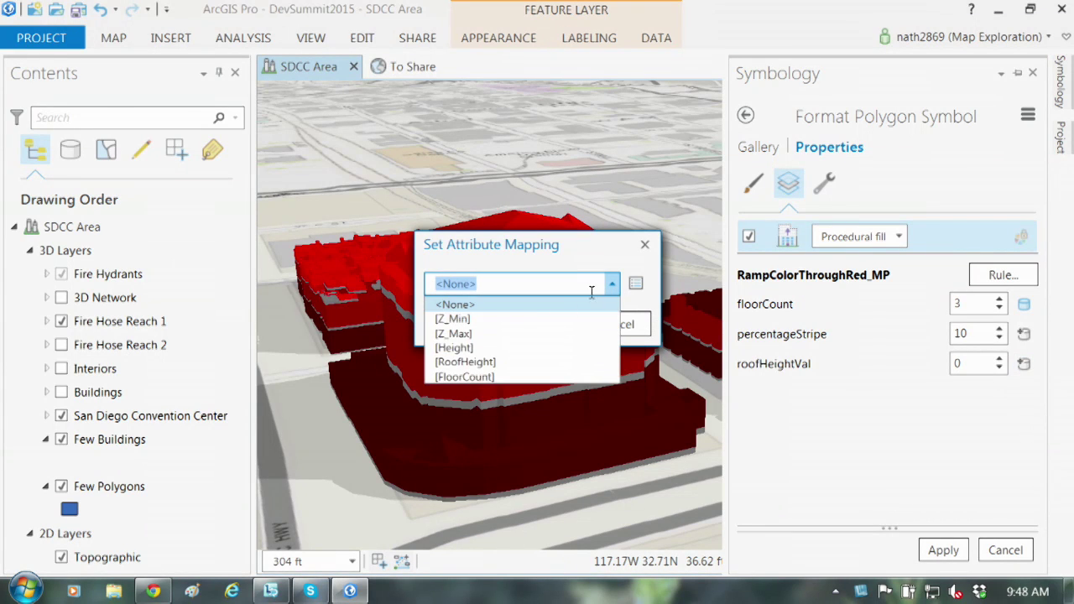
pyautogui.click(505, 360)
pyautogui.click(564, 329)
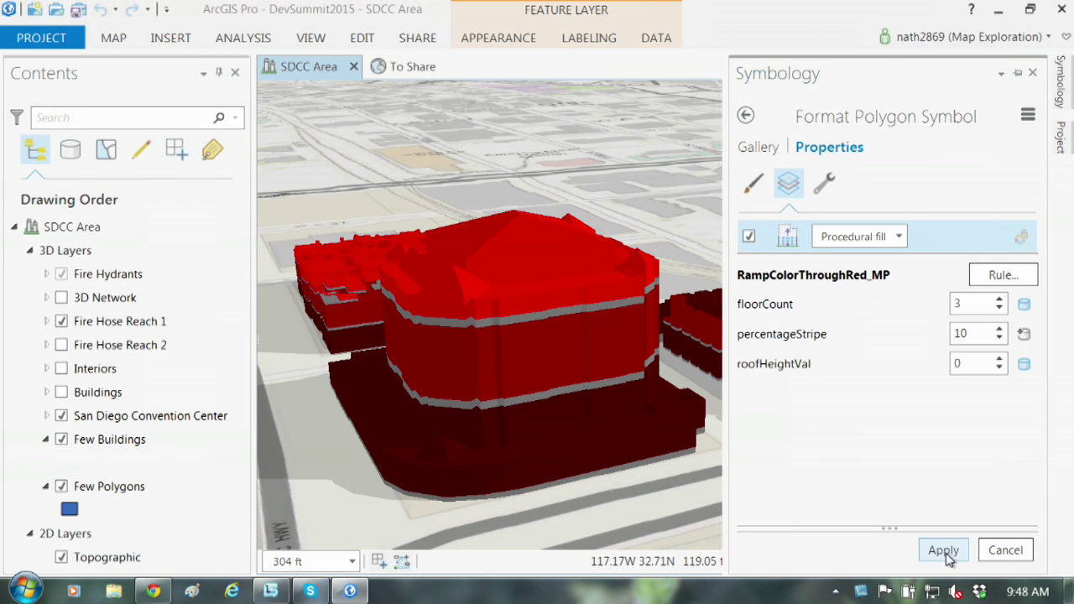
pyautogui.click(944, 551)
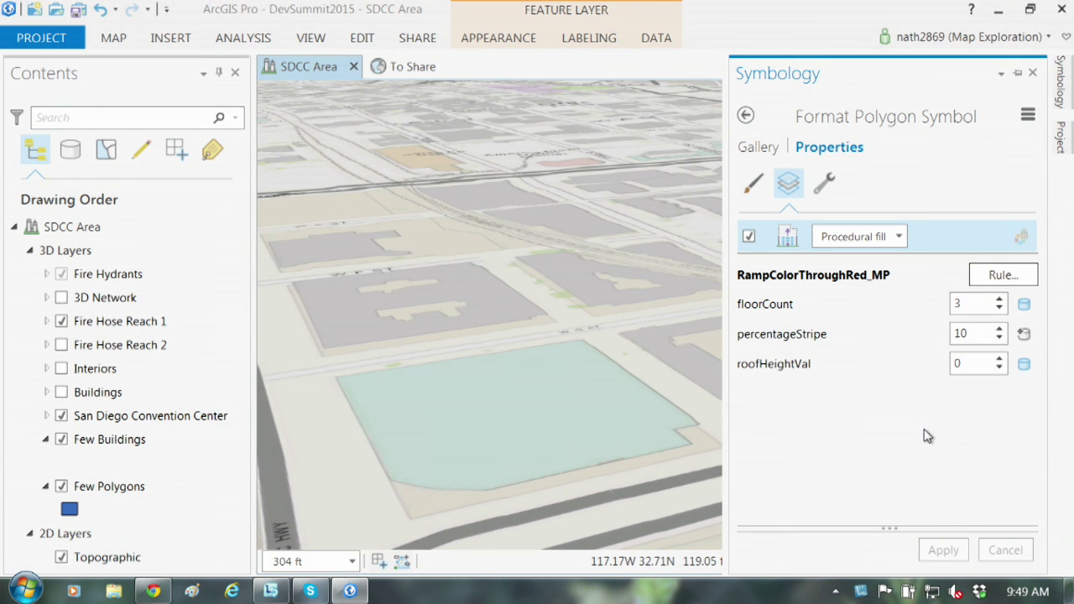
pyautogui.click(324, 65)
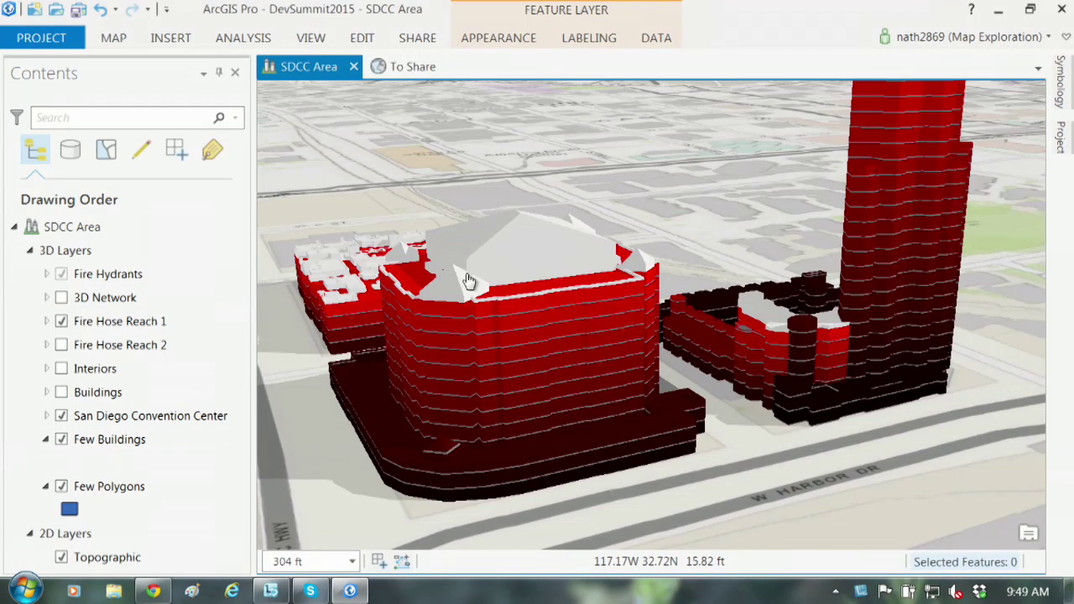
pyautogui.scroll(3, 520, 289)
pyautogui.scroll(1, 560, 299)
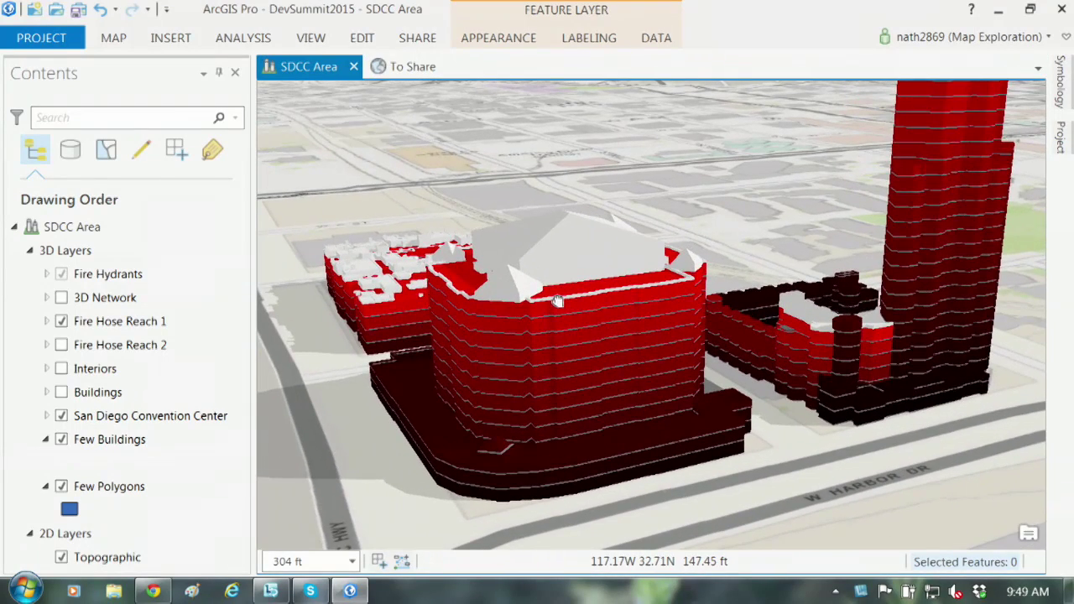
pyautogui.moveTo(558, 300); pyautogui.dragTo(537, 294)
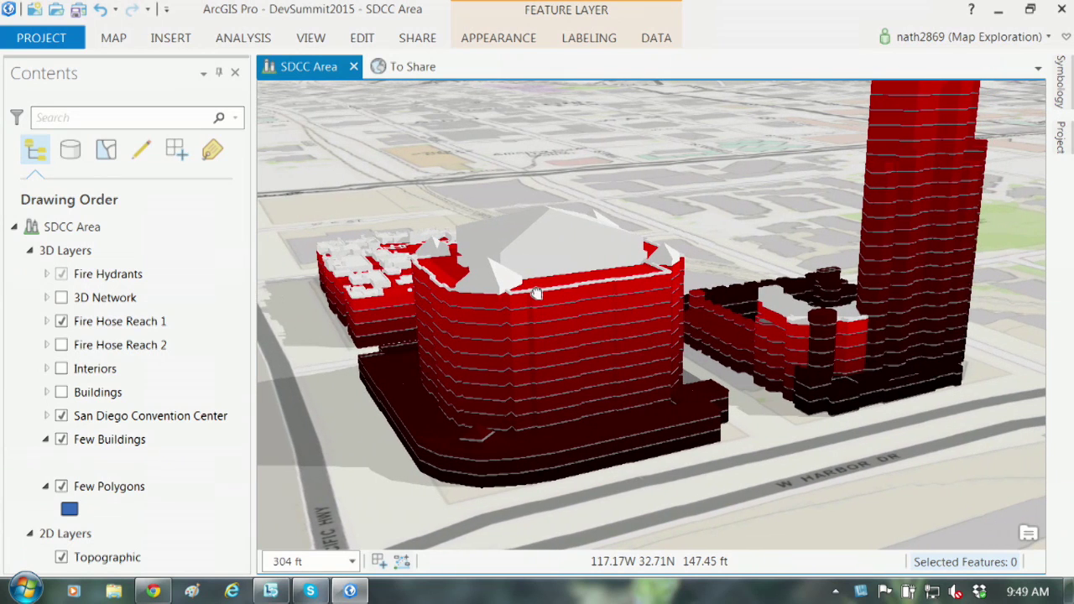
# - Try the Flat White favorite symbol on Few Buildings, and replace it with the saved RedRamp symbol
pyautogui.click(1060, 93)
pyautogui.click(1029, 118)
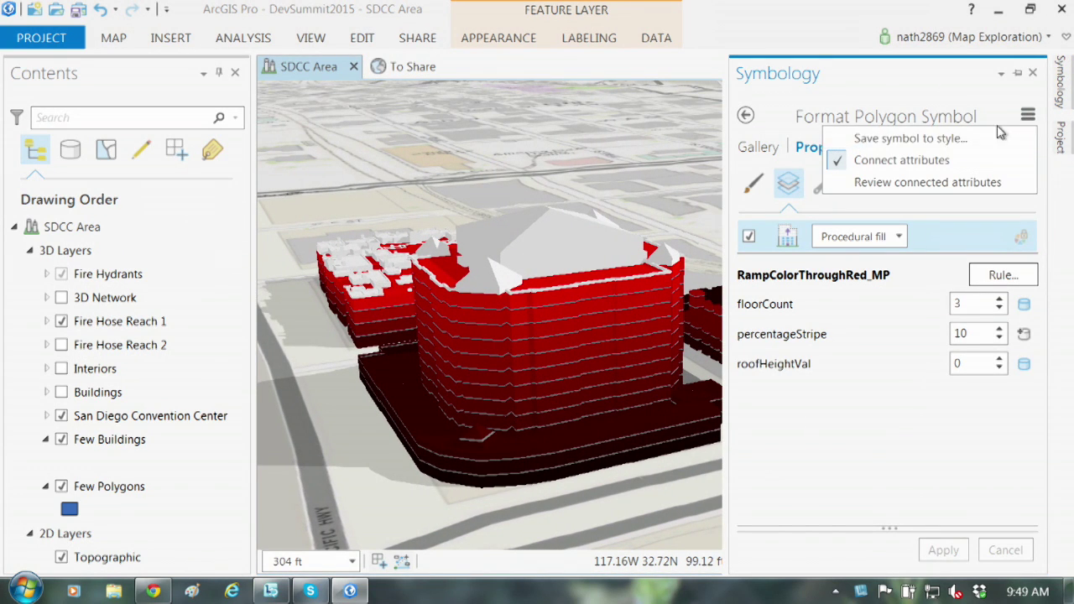
pyautogui.click(1030, 115)
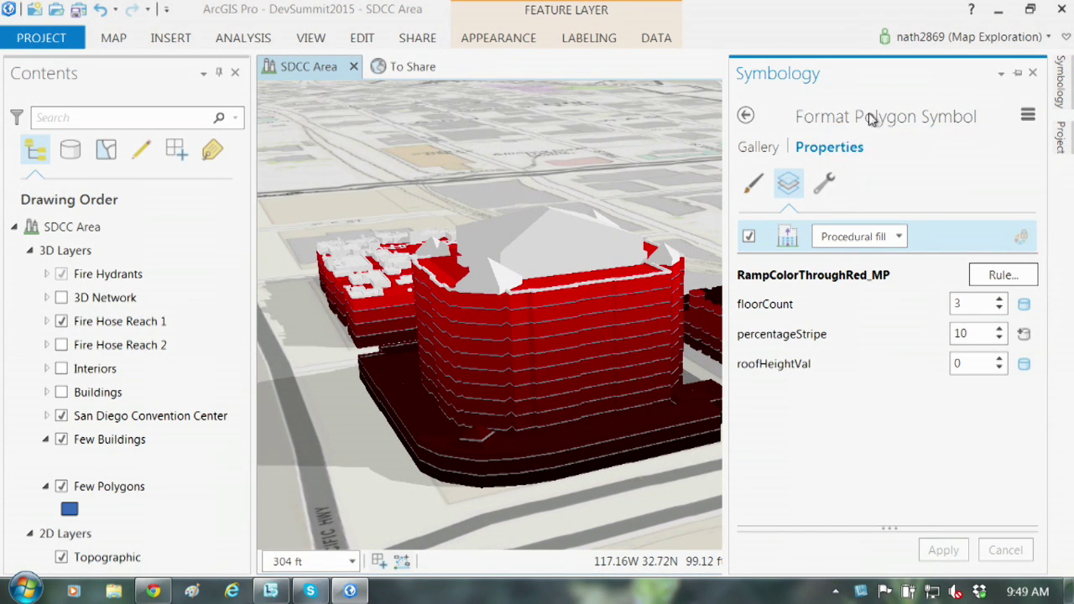
pyautogui.click(758, 147)
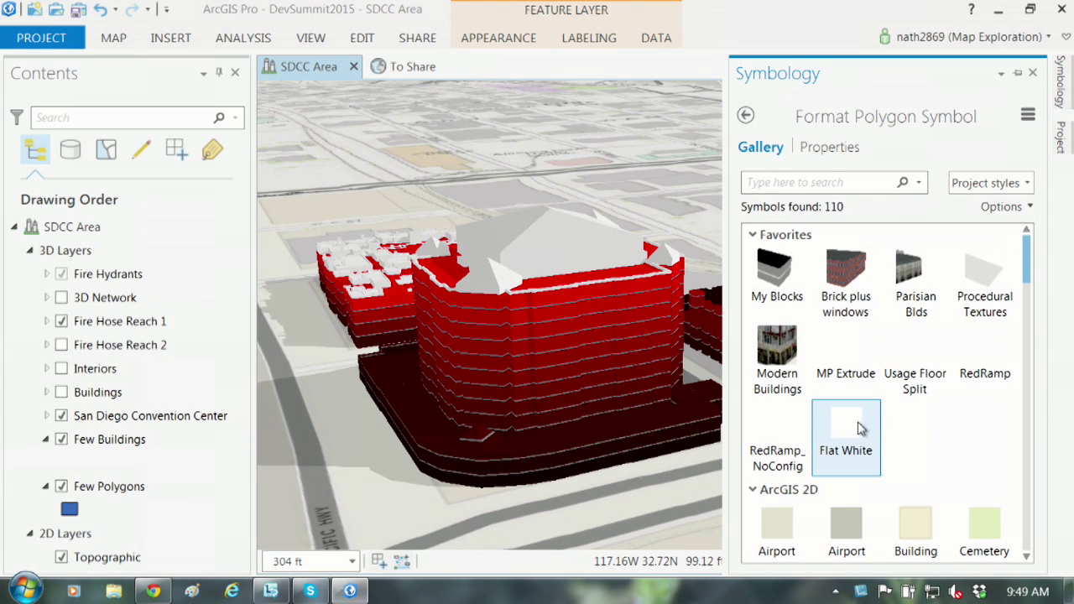
pyautogui.click(856, 449)
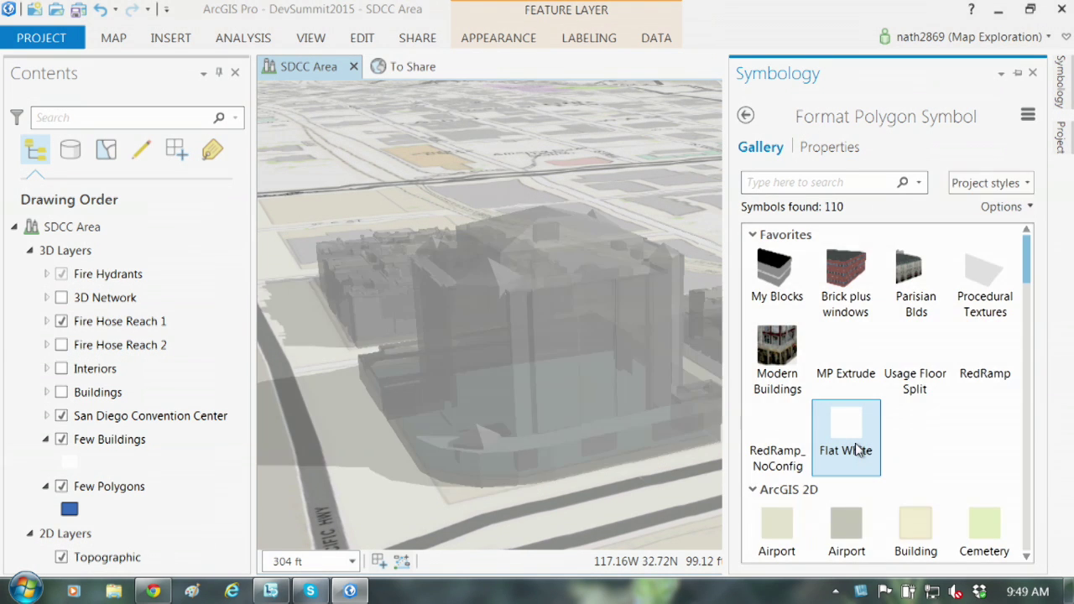
pyautogui.click(989, 364)
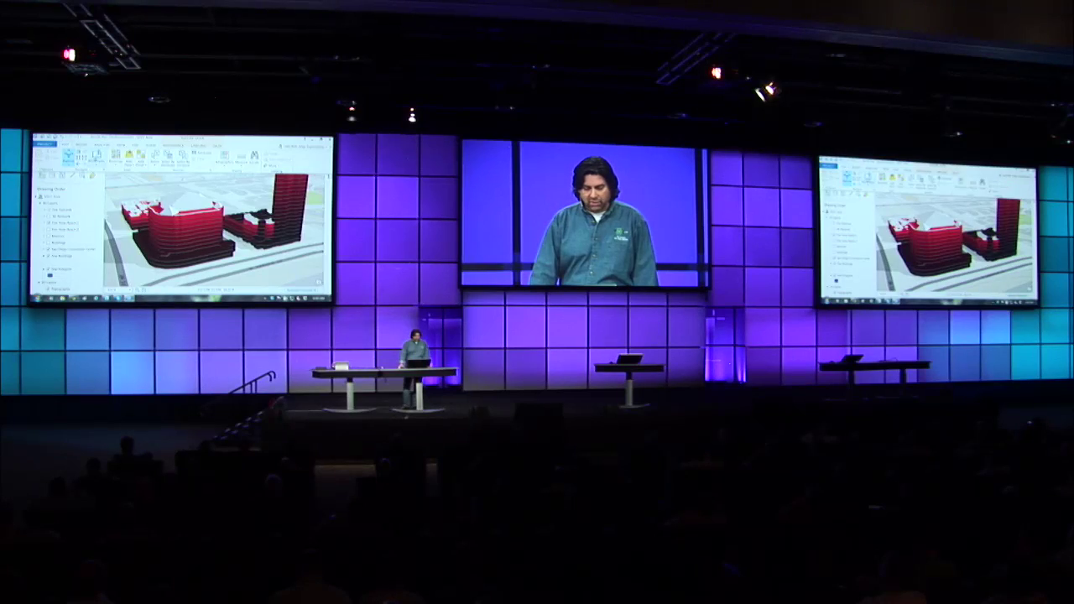
# - Go to the Procedural Bld bookmark and symbolize the Few Polygons layer with the Parisian Blds favorite
pyautogui.click(224, 84)
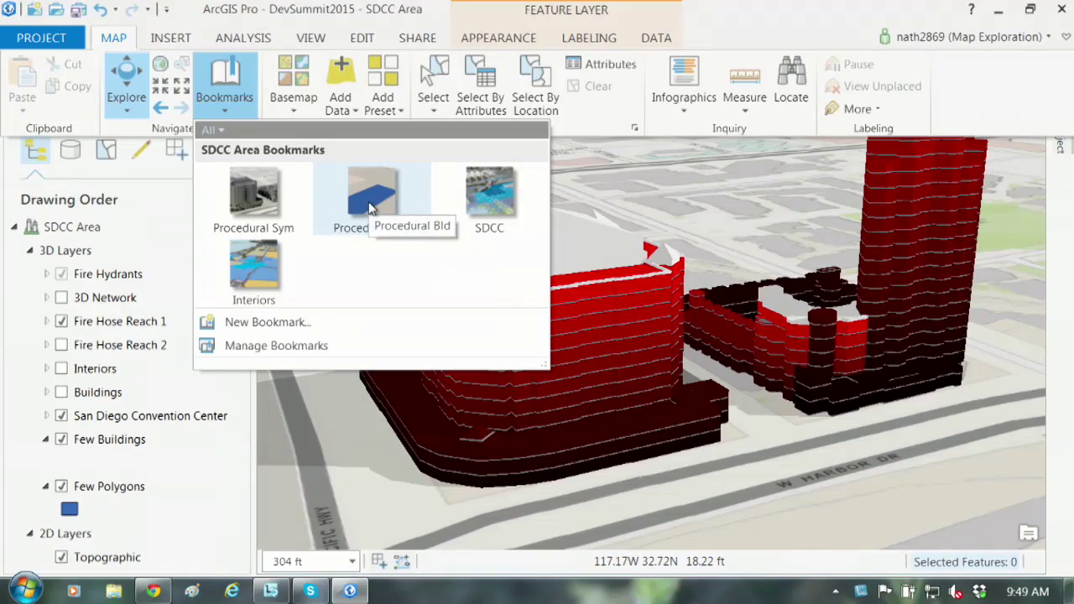
pyautogui.click(369, 201)
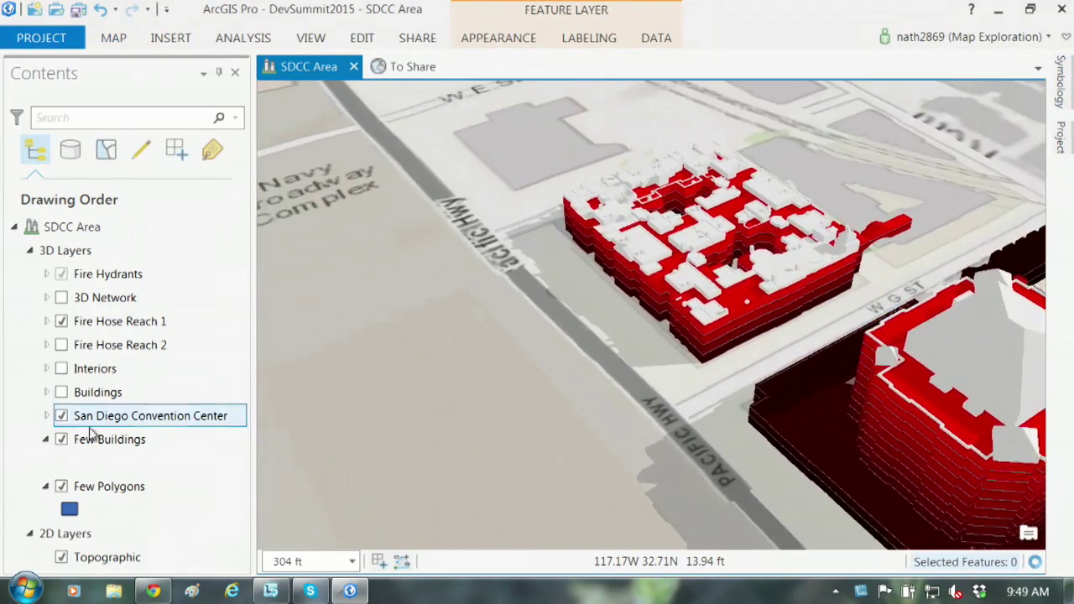
pyautogui.click(70, 509)
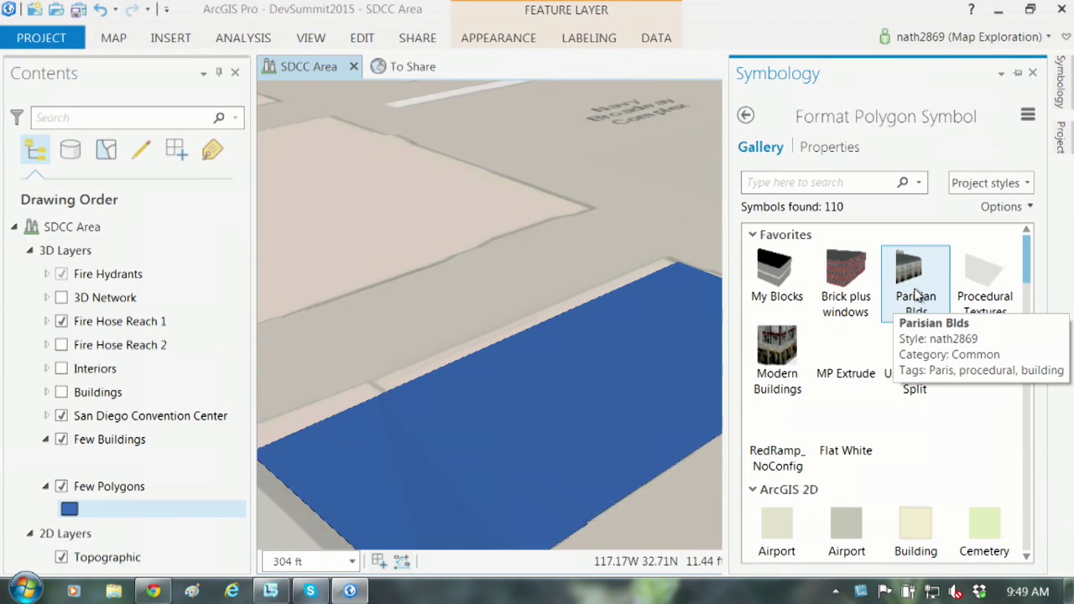
pyautogui.click(916, 294)
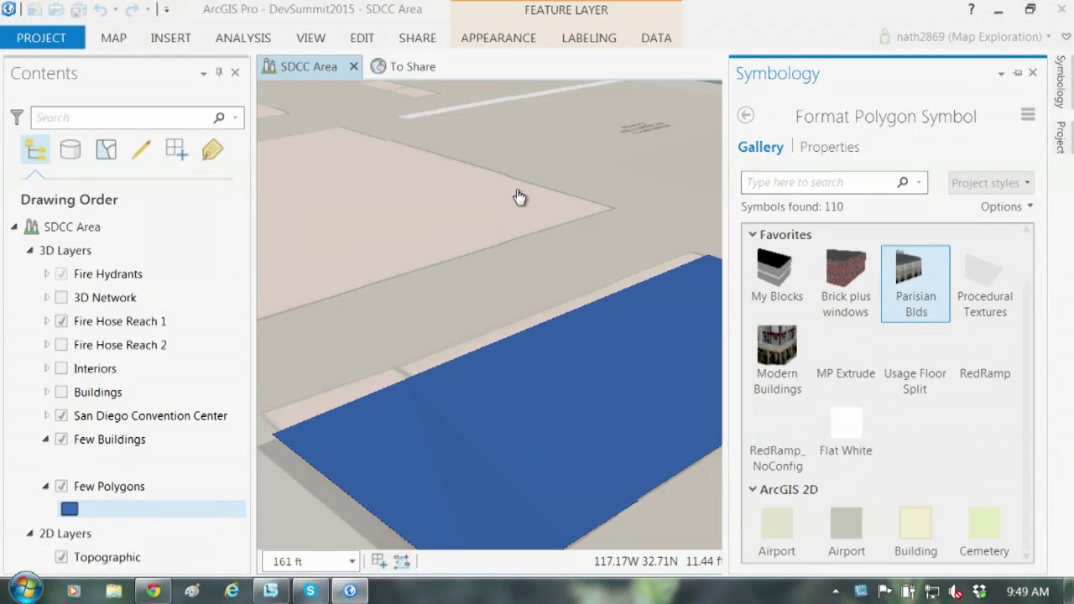
pyautogui.click(310, 71)
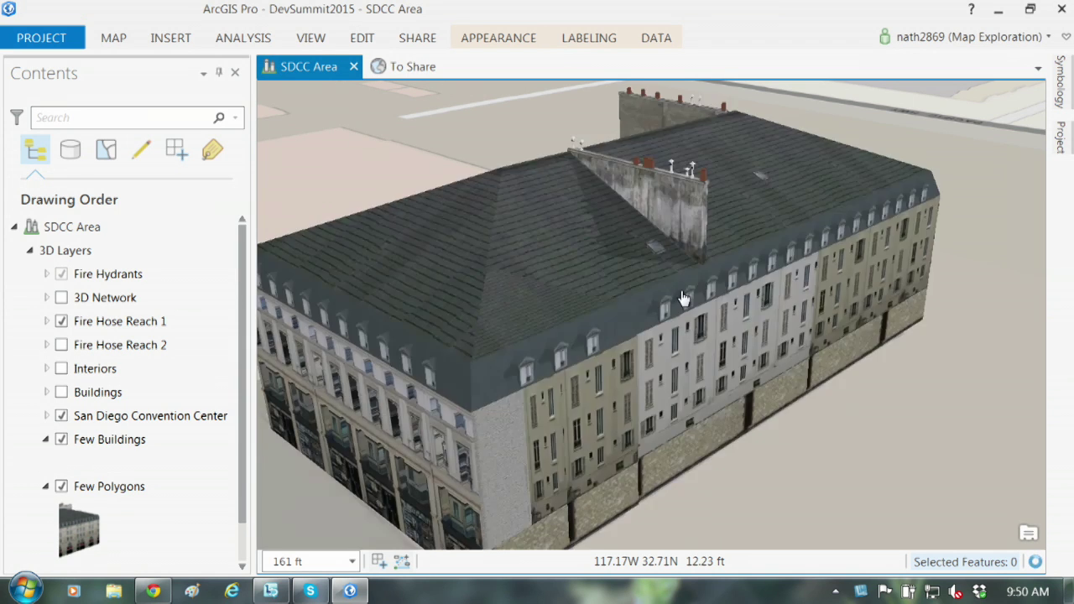
pyautogui.scroll(5, 693, 277)
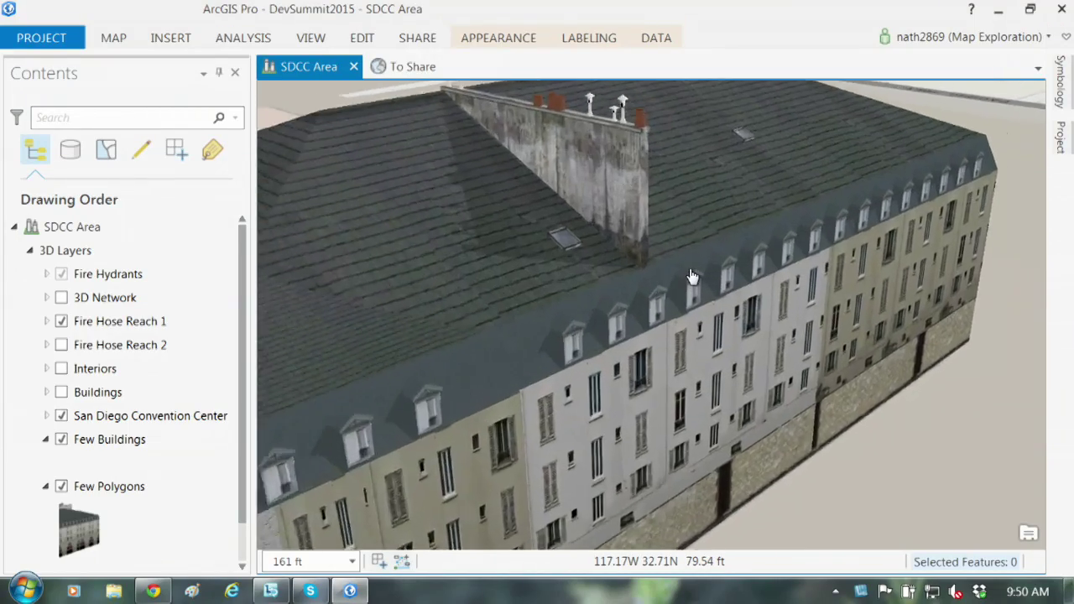
pyautogui.moveTo(727, 277); pyautogui.dragTo(641, 335)
pyautogui.scroll(-5, 642, 335)
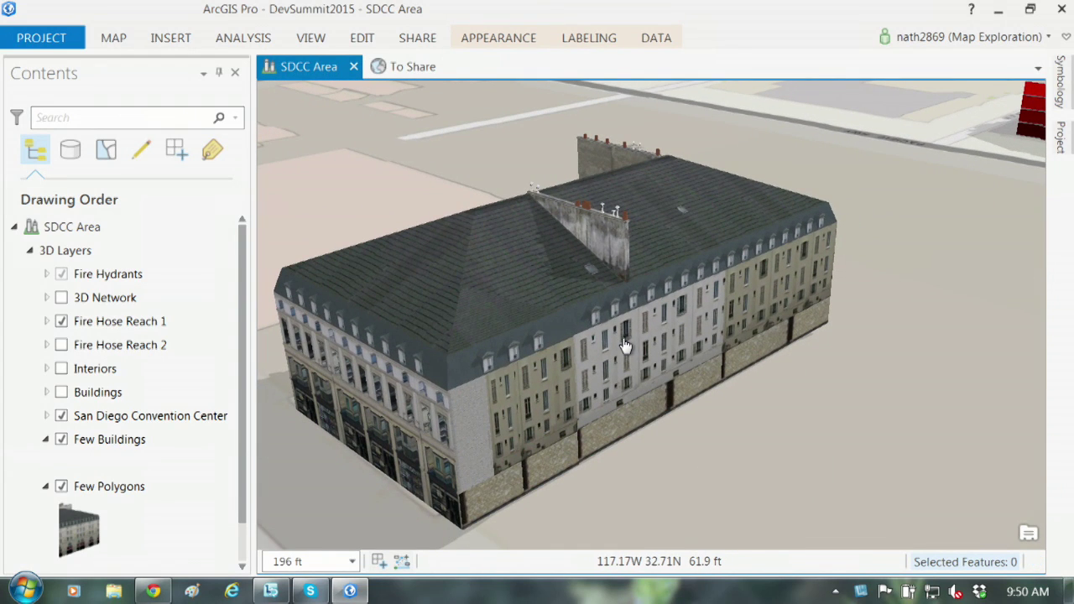
# - Move to the hydrant area outside the San Diego Convention Center and show the Fire Hose Reach 2 layer
pyautogui.moveTo(625, 346); pyautogui.dragTo(446, 202)
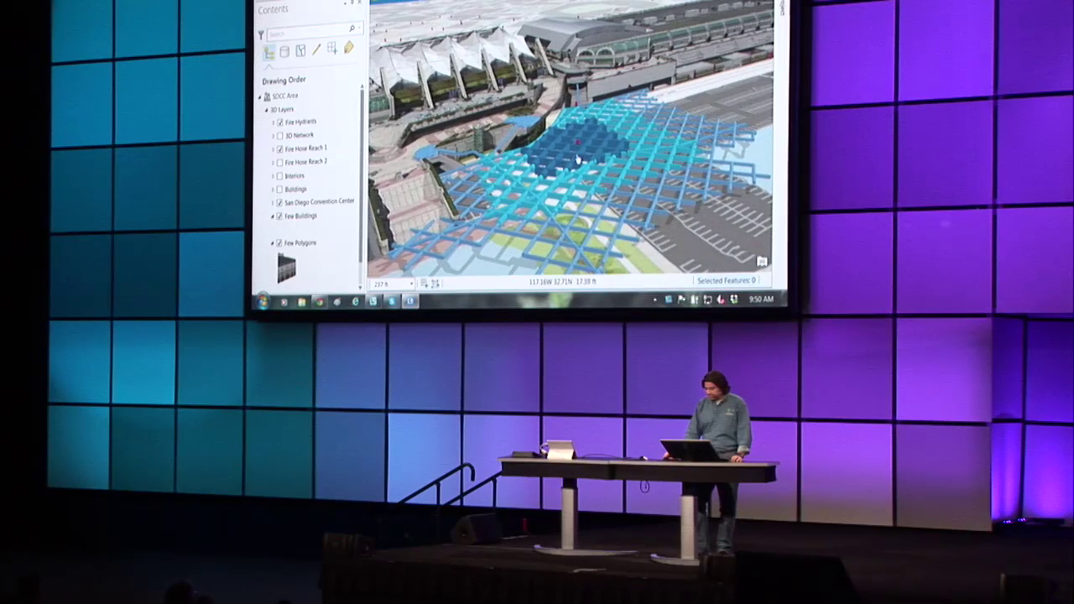
pyautogui.moveTo(579, 144); pyautogui.dragTo(543, 180, button='middle')
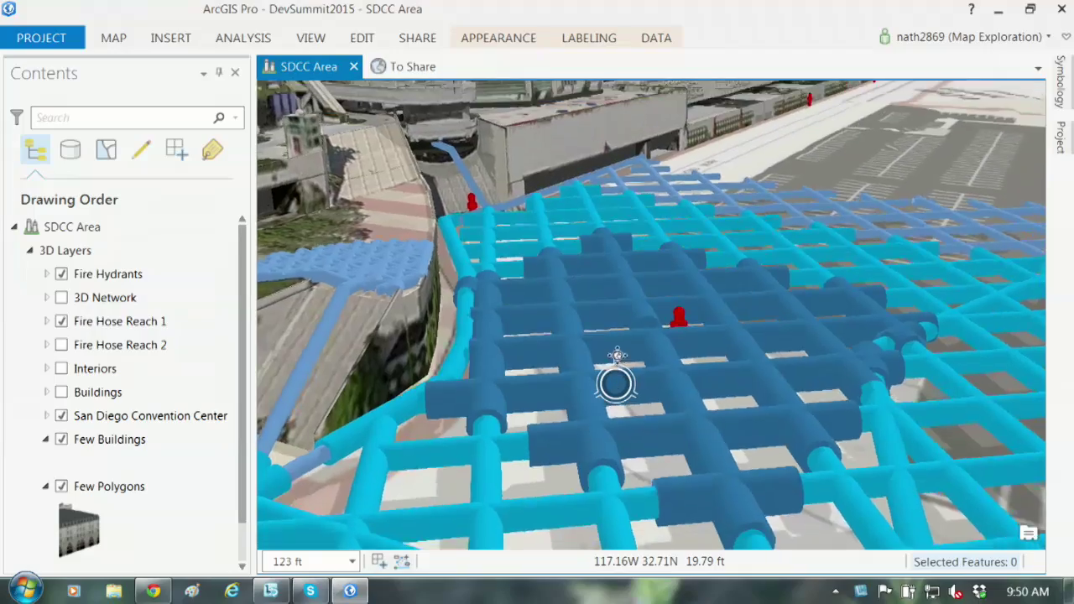
pyautogui.moveTo(619, 355); pyautogui.dragTo(615, 325, button='middle')
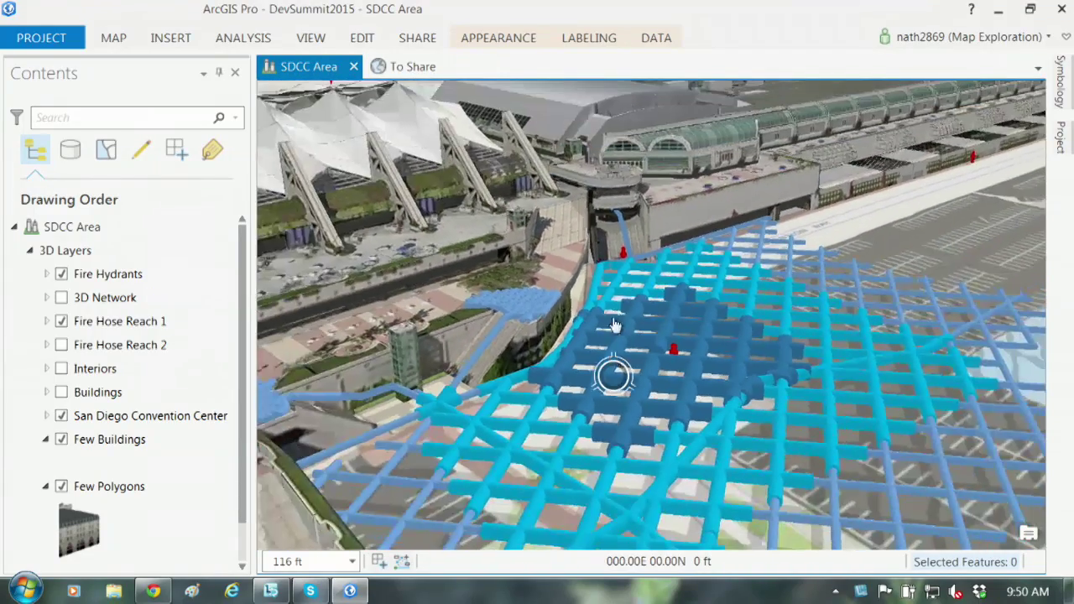
pyautogui.click(62, 345)
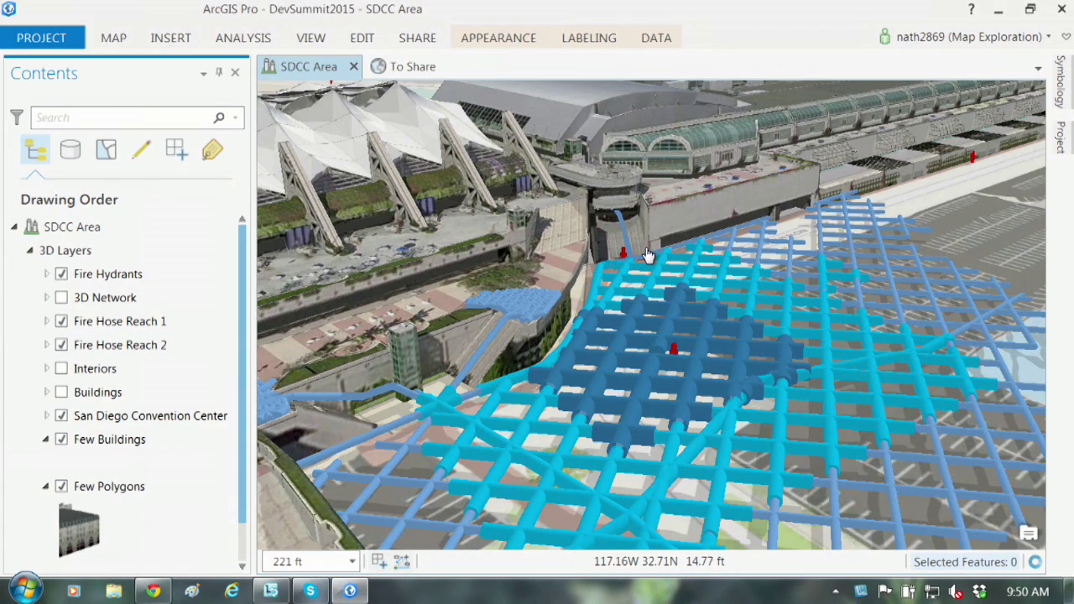
# - Show the Interiors layer and hide the San Diego Convention Center layer
pyautogui.moveTo(647, 254); pyautogui.dragTo(453, 399)
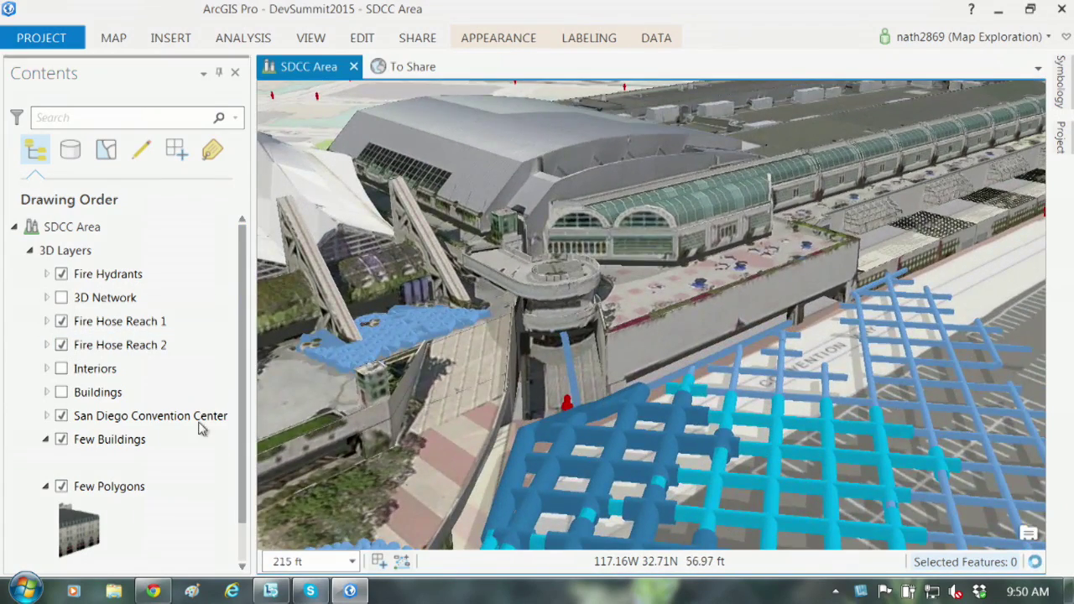
pyautogui.click(62, 369)
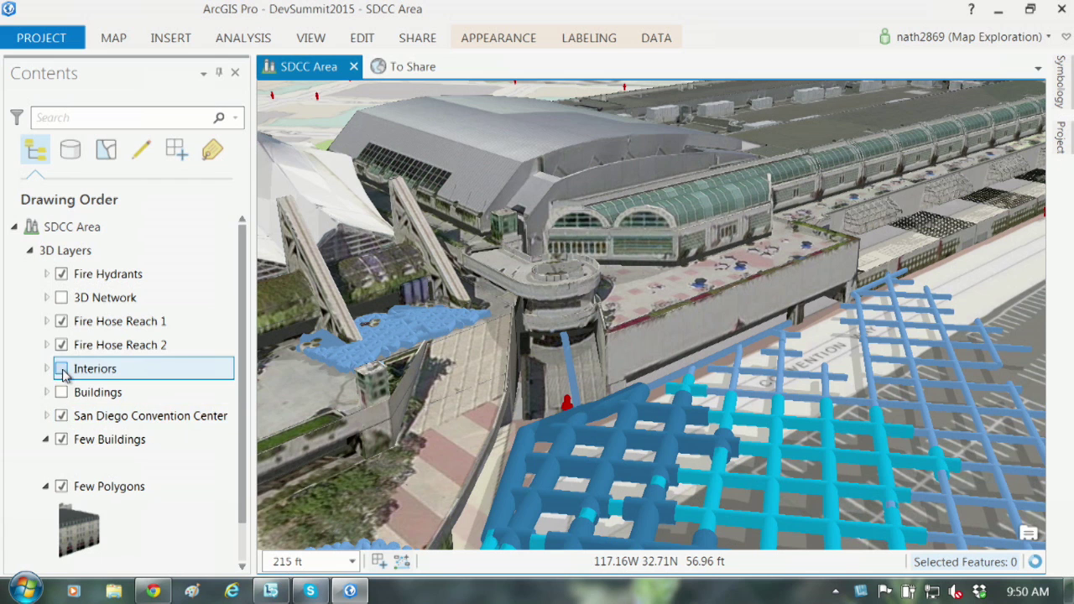
pyautogui.click(62, 416)
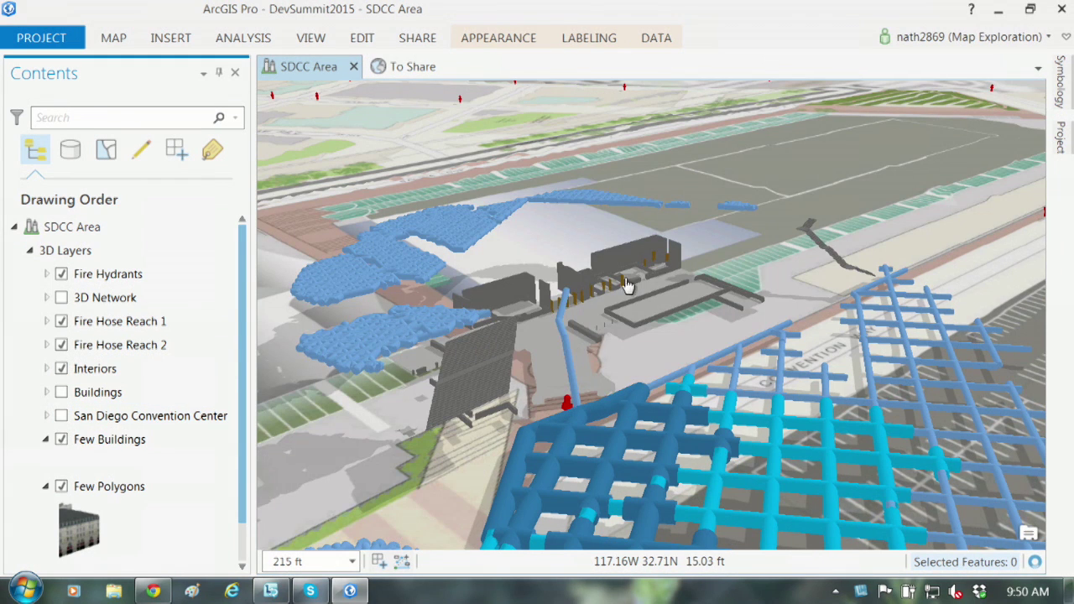
# - Examine from several angles how far the fire hose reach extends from the hydrants into the convention center's interior spaces
pyautogui.scroll(3, 634, 267)
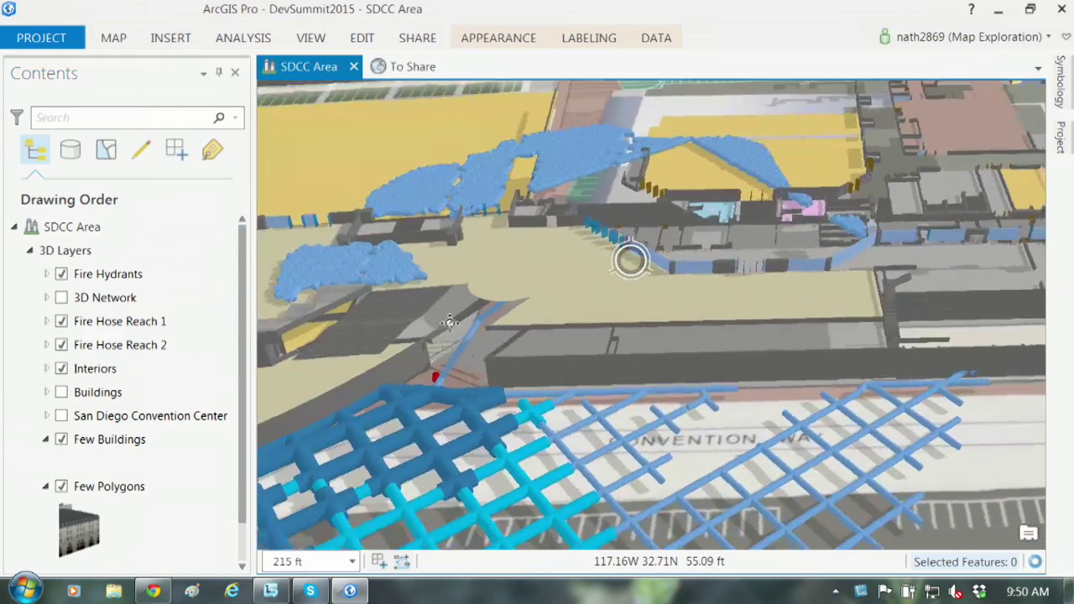
pyautogui.moveTo(728, 277); pyautogui.dragTo(550, 325, button='middle')
pyautogui.moveTo(773, 281); pyautogui.dragTo(693, 307, button='middle')
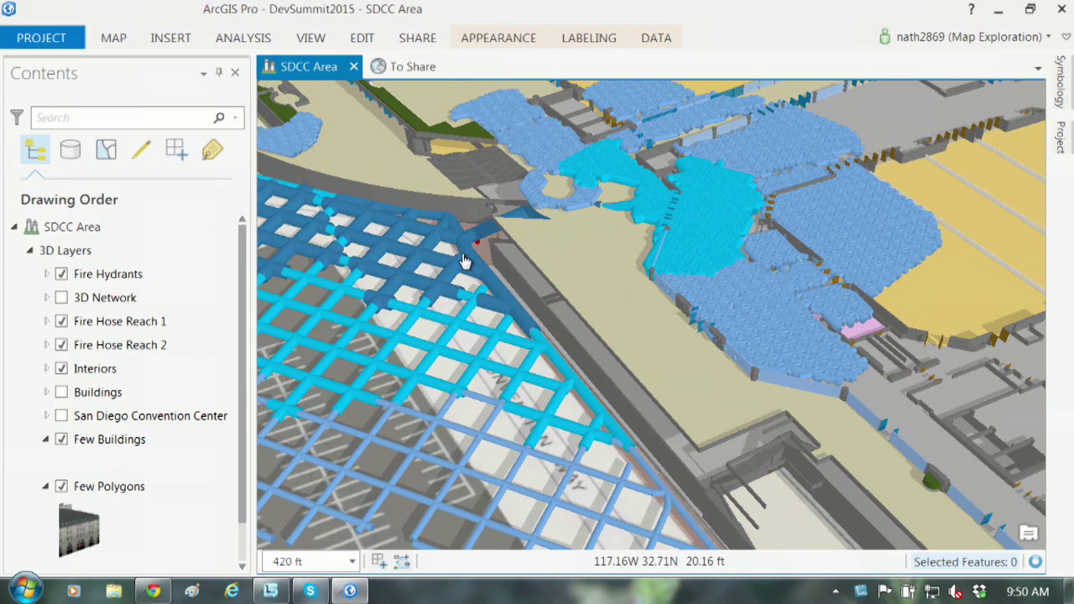
pyautogui.moveTo(625, 243); pyautogui.dragTo(508, 280, button='middle')
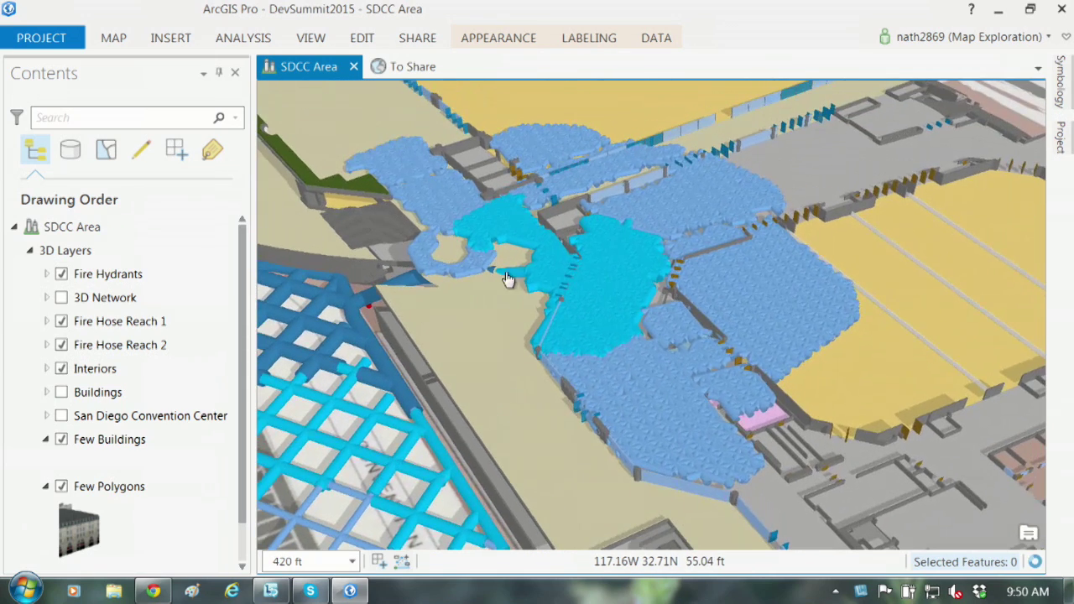
pyautogui.scroll(3, 681, 319)
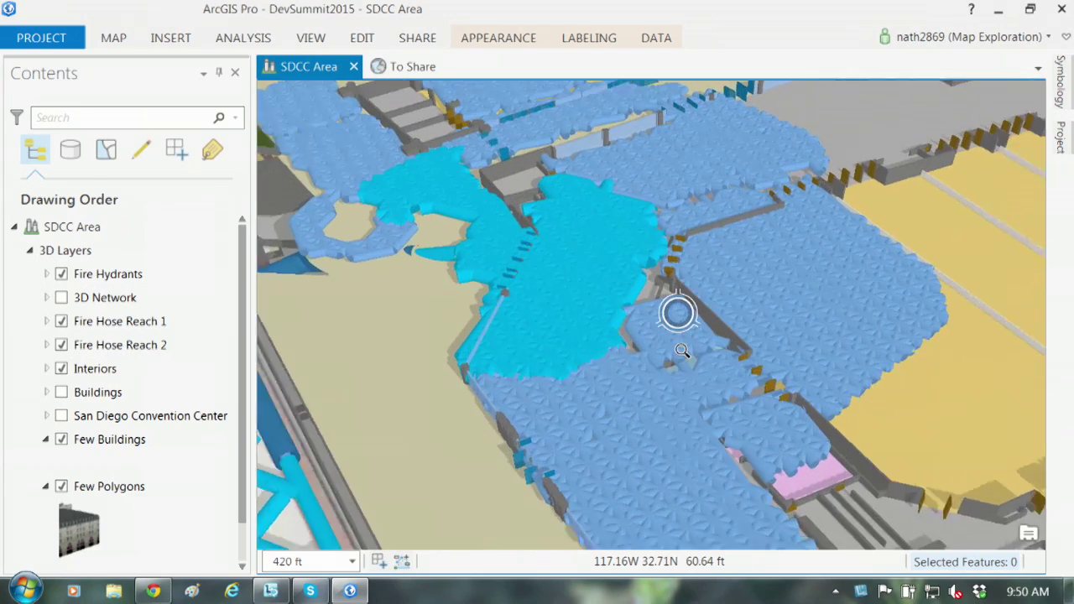
pyautogui.moveTo(605, 330); pyautogui.dragTo(554, 334, button='middle')
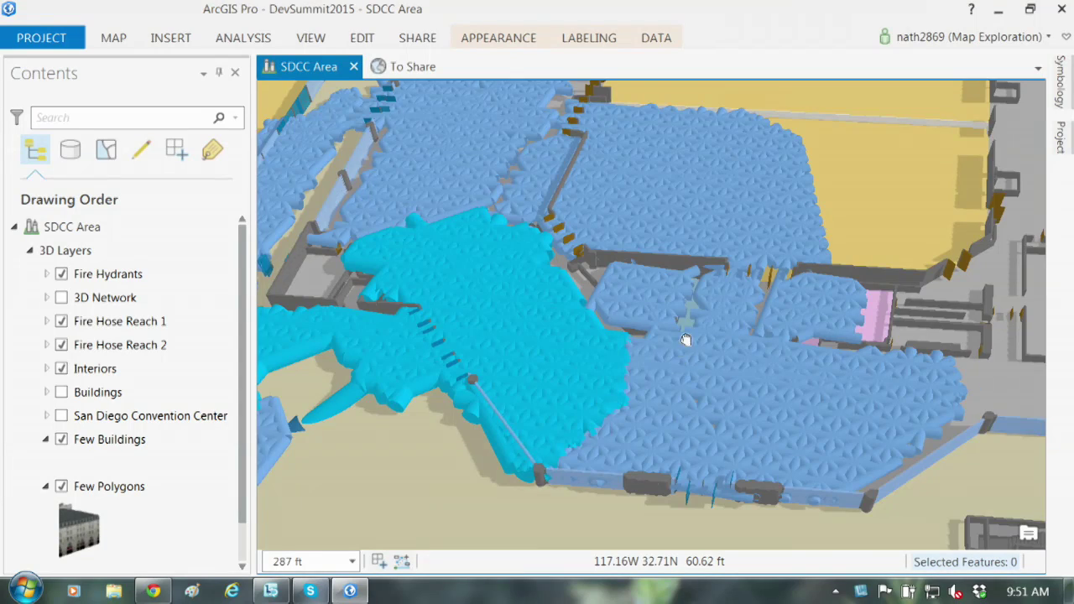
pyautogui.moveTo(686, 340); pyautogui.dragTo(745, 277)
pyautogui.scroll(-3, 715, 296)
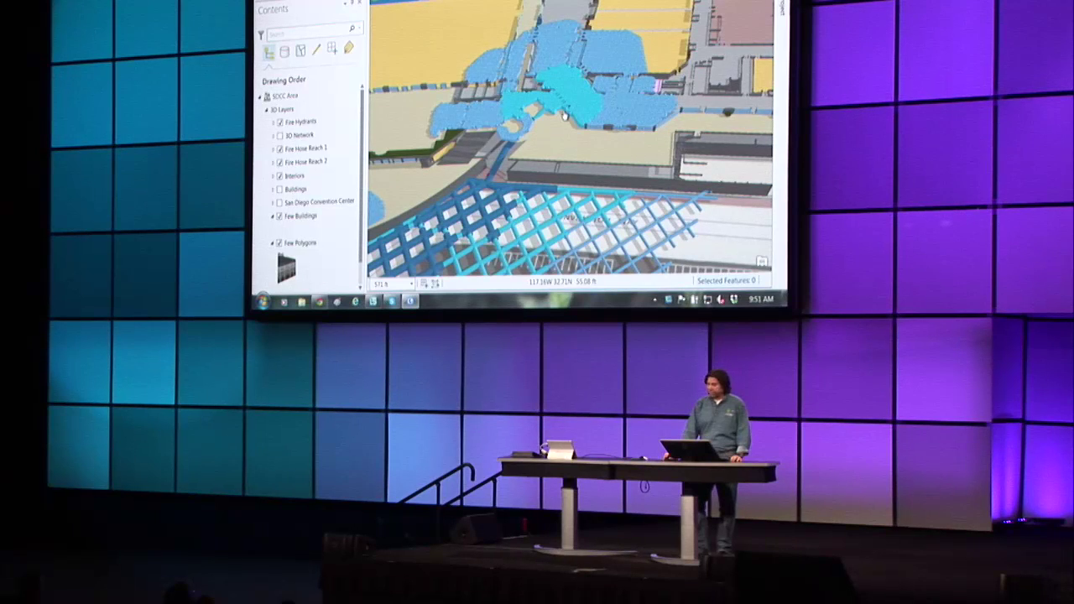
# - Open the web scene sharing settings for the To Share scene and review its name, item description and sharing options
pyautogui.scroll(3, 563, 141)
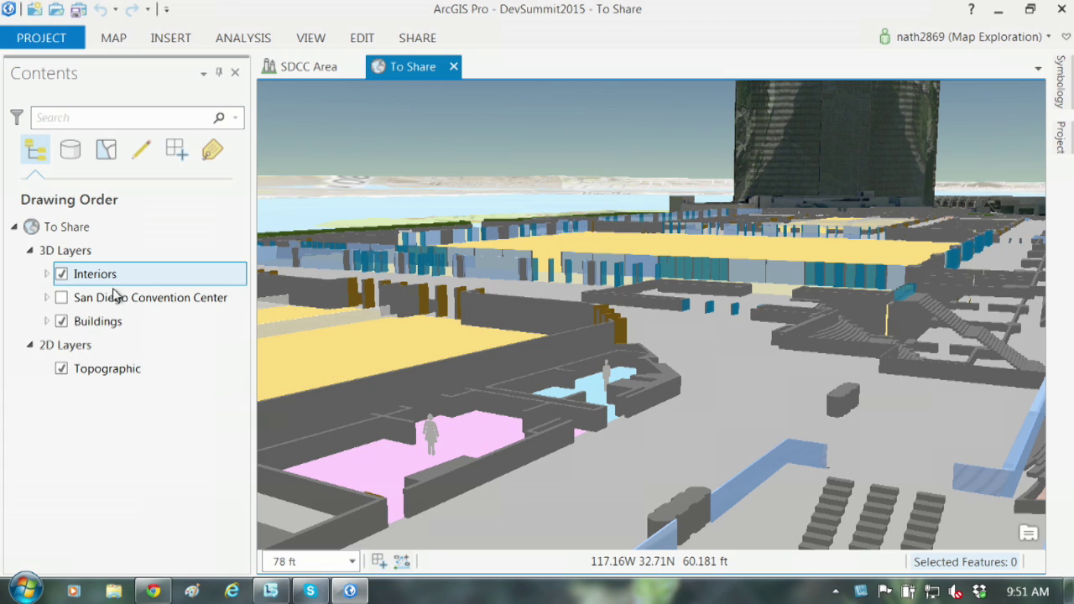
pyautogui.click(110, 322)
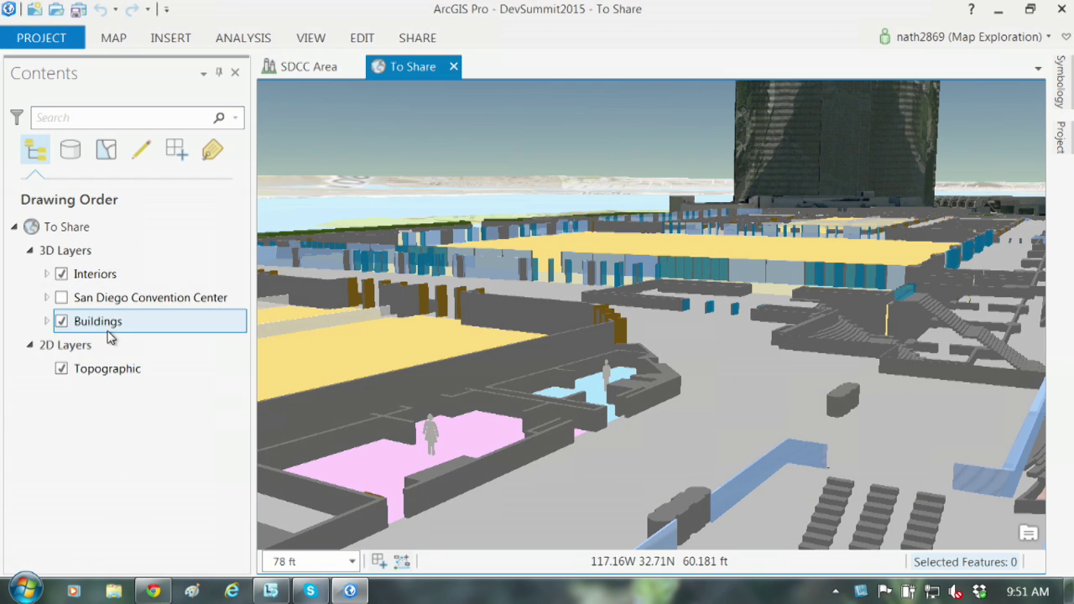
pyautogui.click(420, 39)
pyautogui.click(148, 86)
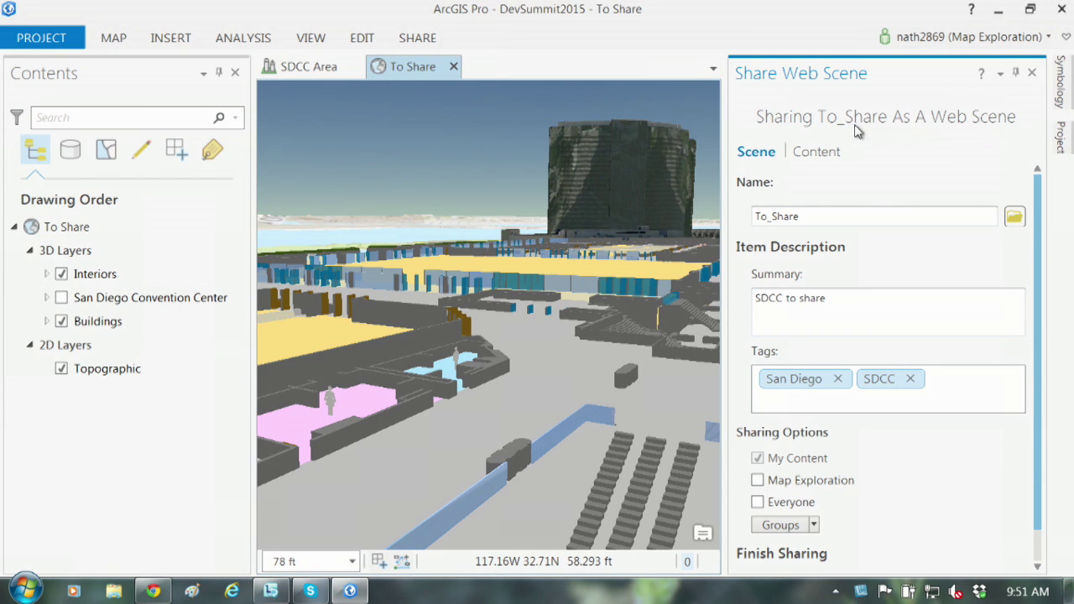
pyautogui.scroll(-1, 924, 345)
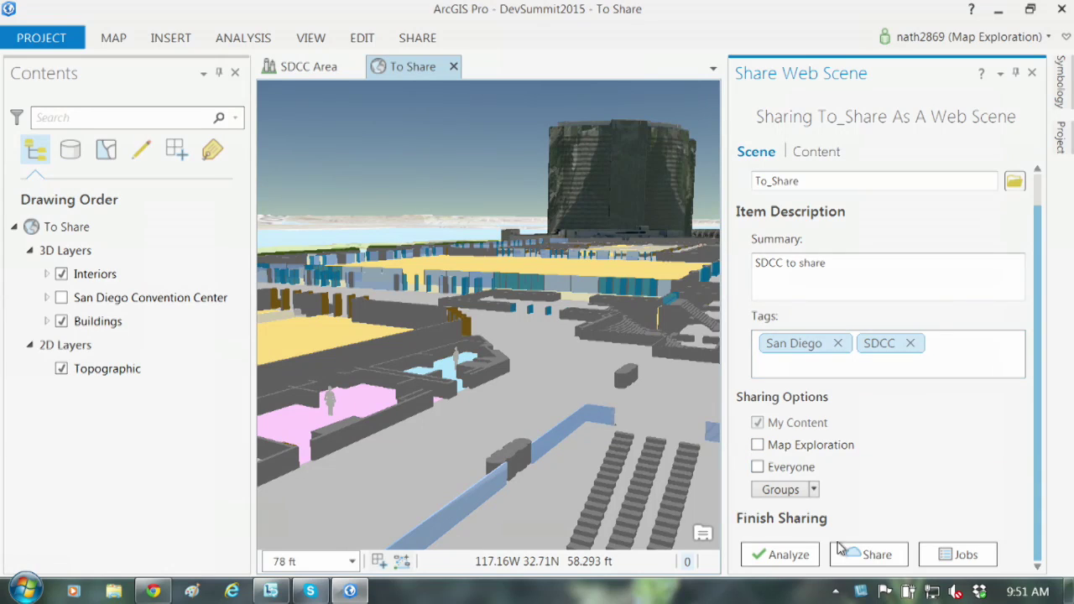
# - Switch to the San Diego Convention Center web scene in the browser and examine the floor layout from the Interior slide
pyautogui.click(998, 9)
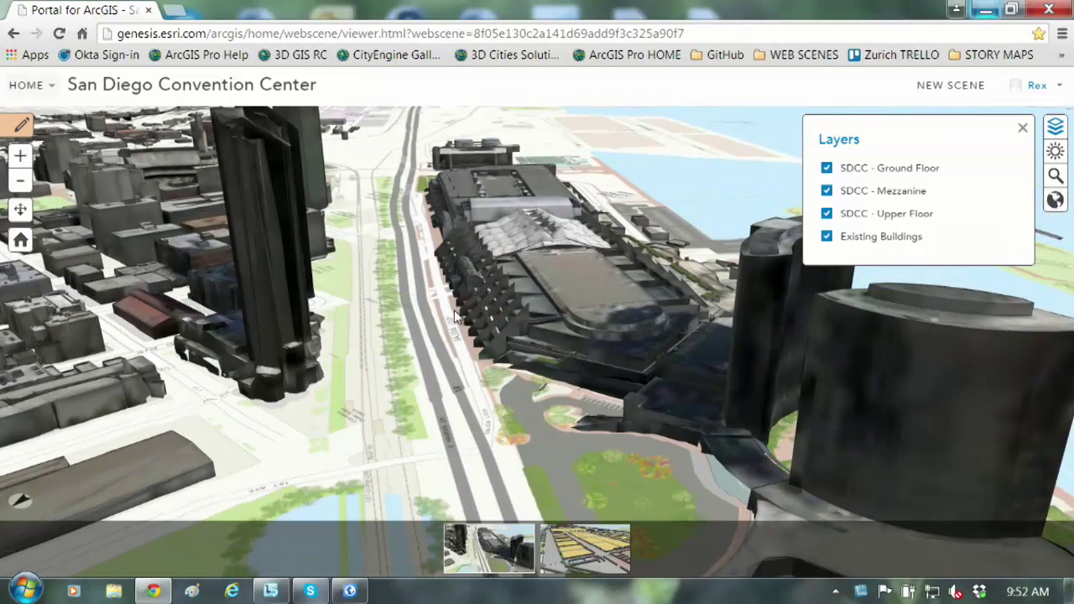
pyautogui.click(592, 550)
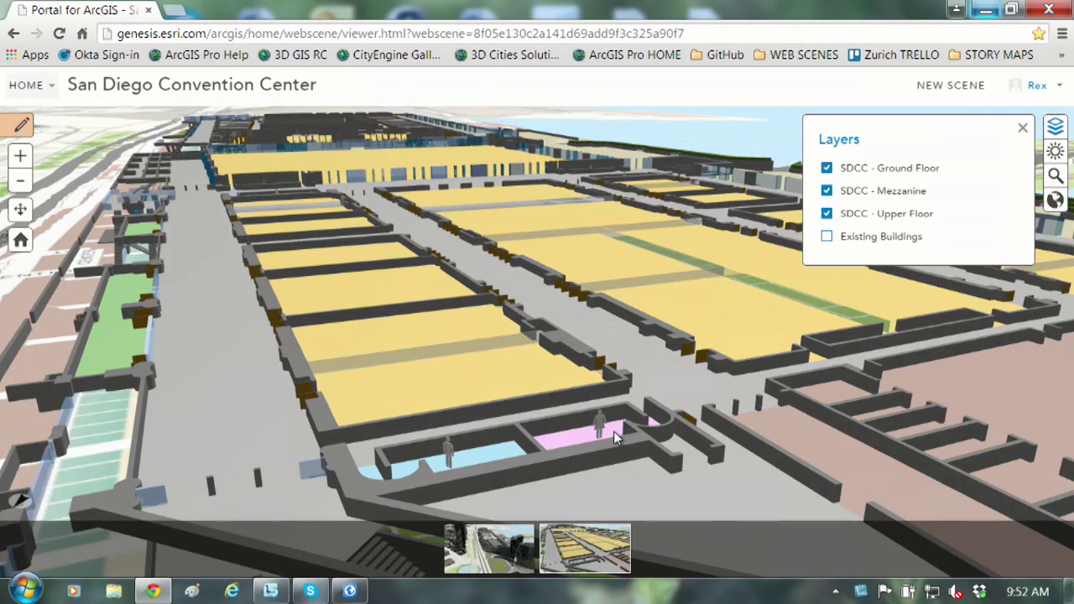
pyautogui.scroll(-5, 618, 387)
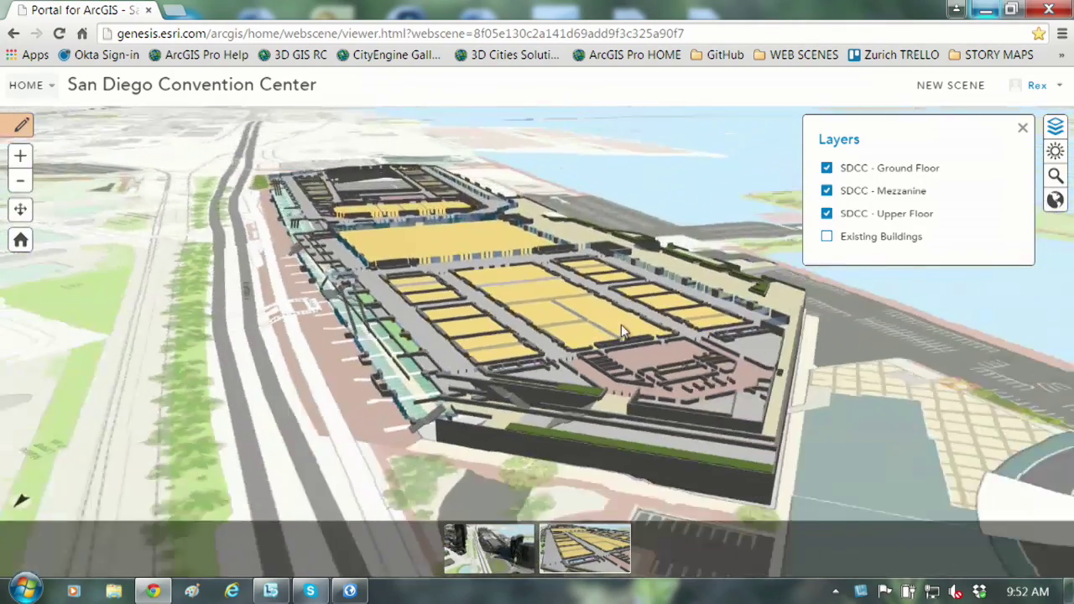
pyautogui.scroll(5, 621, 324)
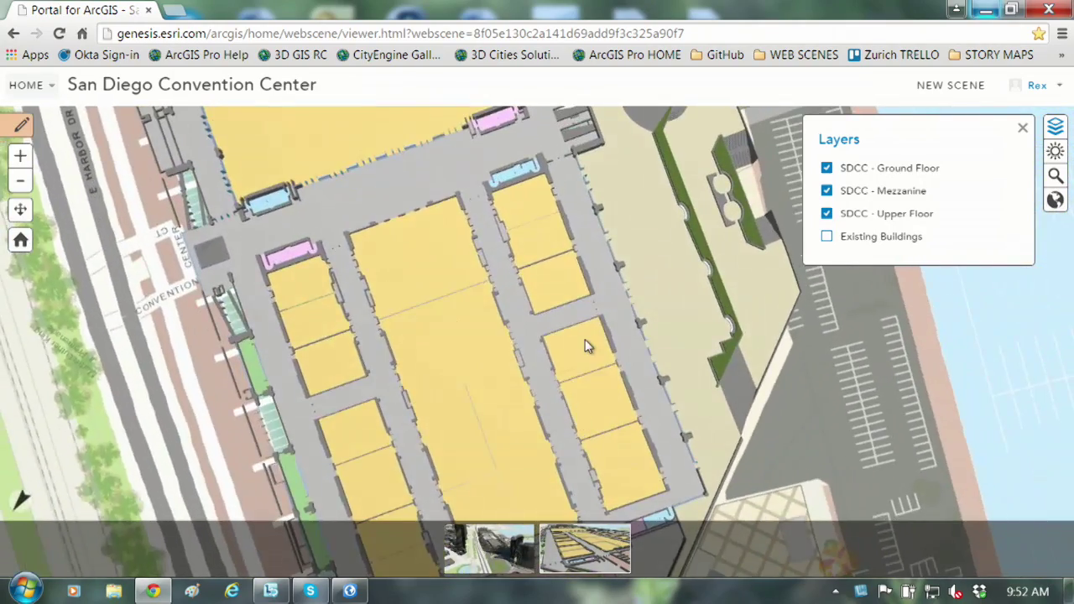
pyautogui.scroll(-6, 585, 343)
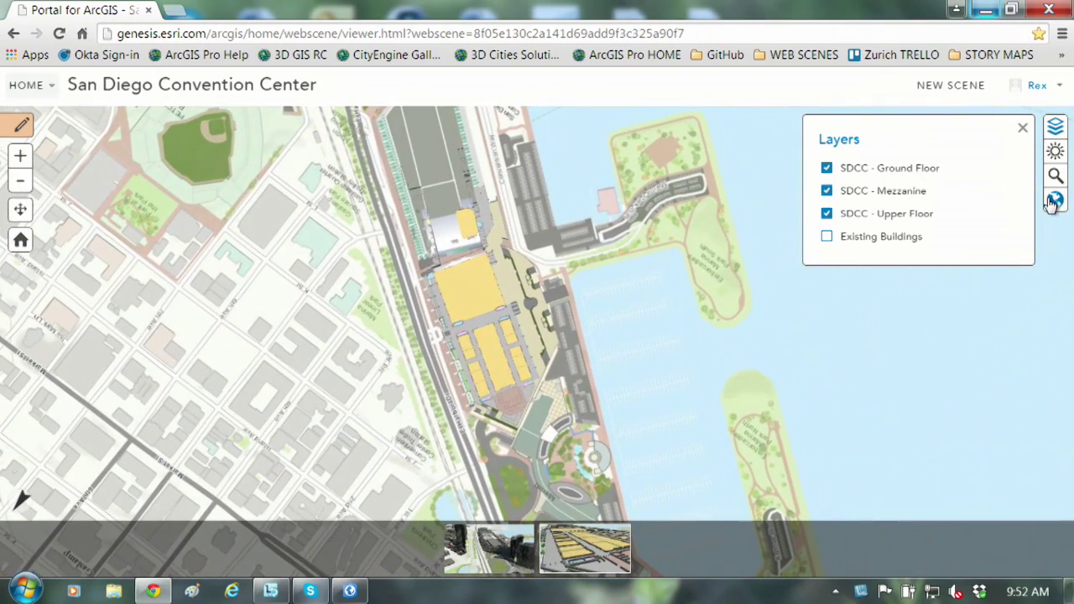
# - Change the web scene's basemap to Imagery and frame a low view across the convention center's terrace and curved steps toward the bay
pyautogui.click(1054, 201)
pyautogui.click(864, 185)
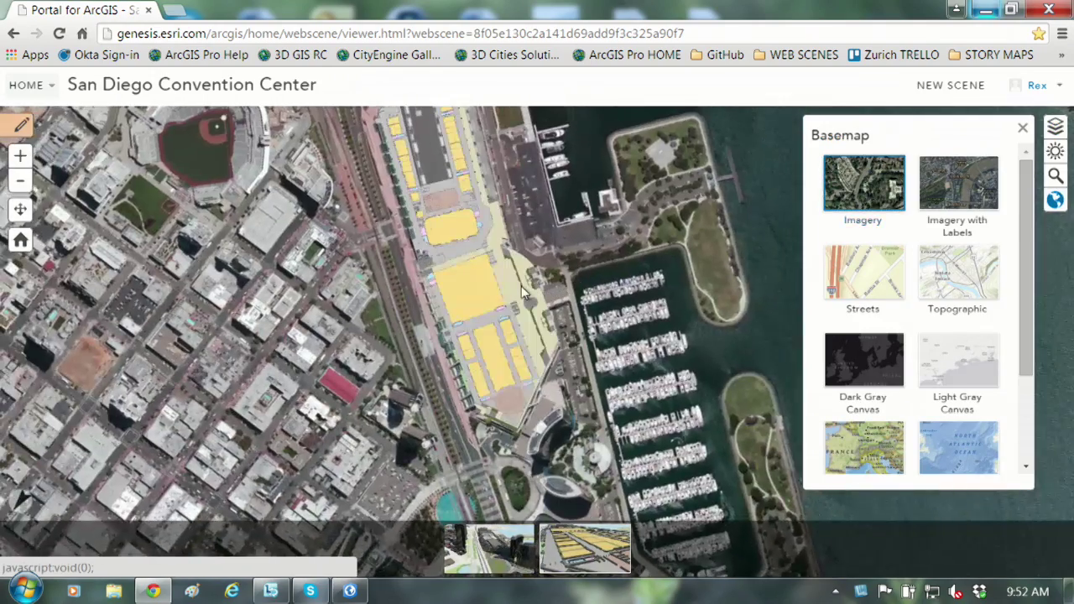
pyautogui.scroll(5, 519, 289)
pyautogui.scroll(8, 519, 289)
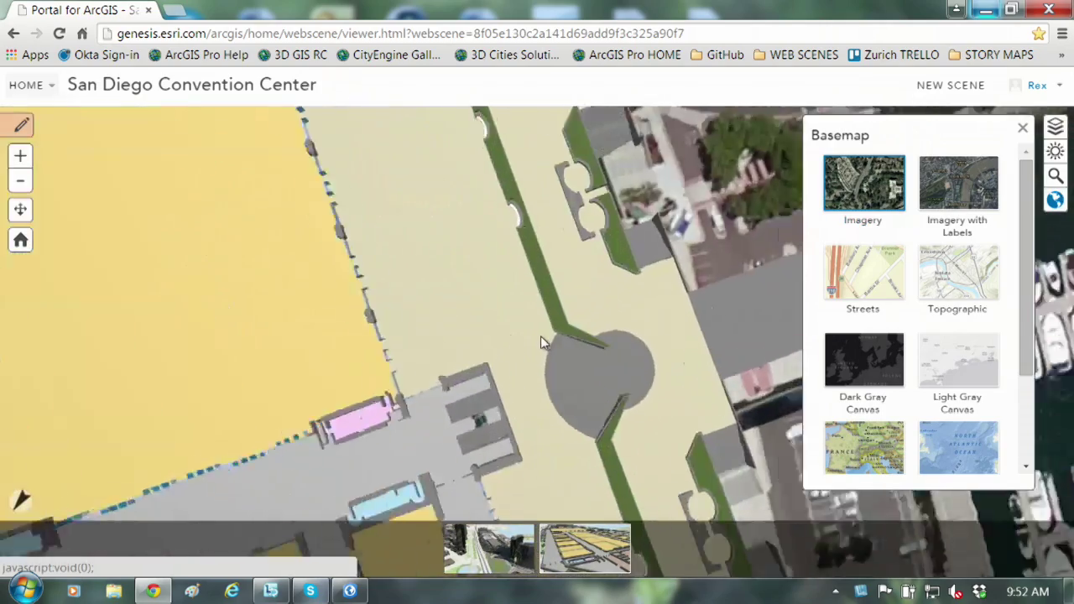
pyautogui.moveTo(536, 287); pyautogui.dragTo(482, 300, button='right')
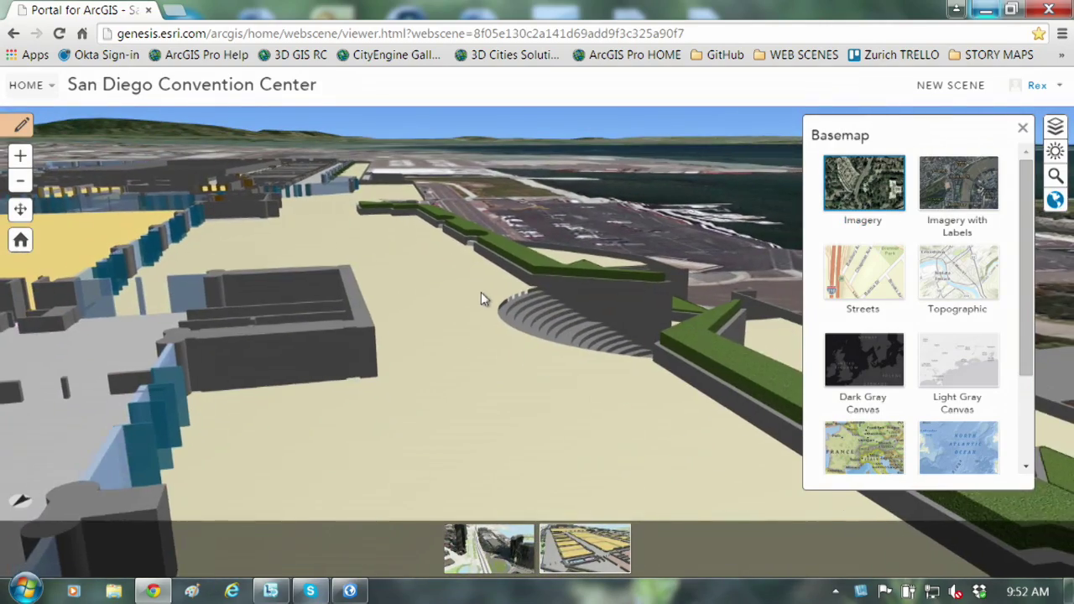
pyautogui.click(1024, 129)
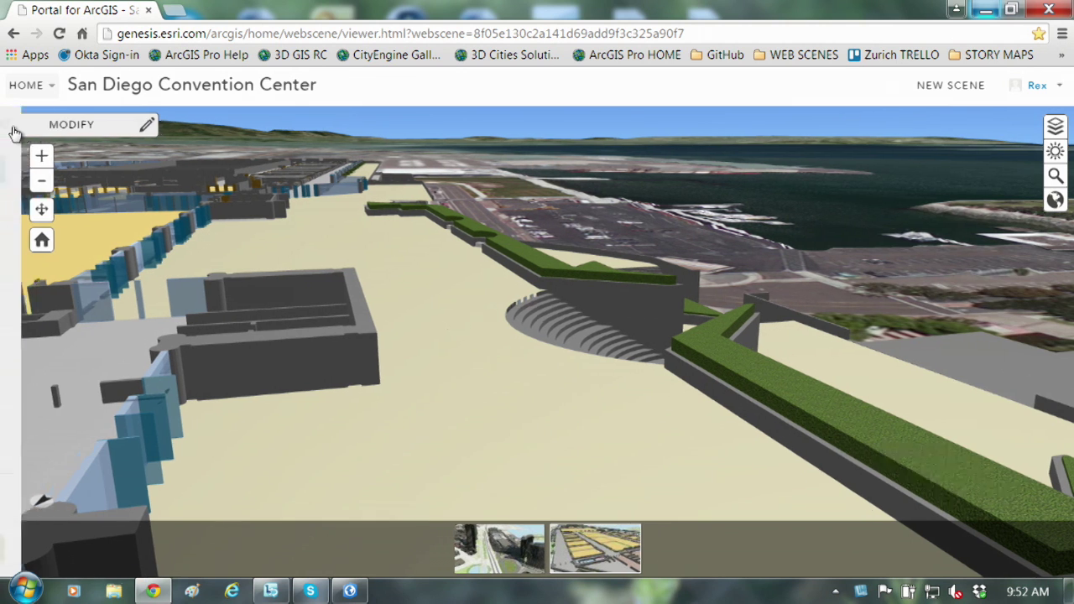
# - Add a slide of the current terrace view named View and finish editing the slides
pyautogui.click(18, 127)
pyautogui.click(258, 450)
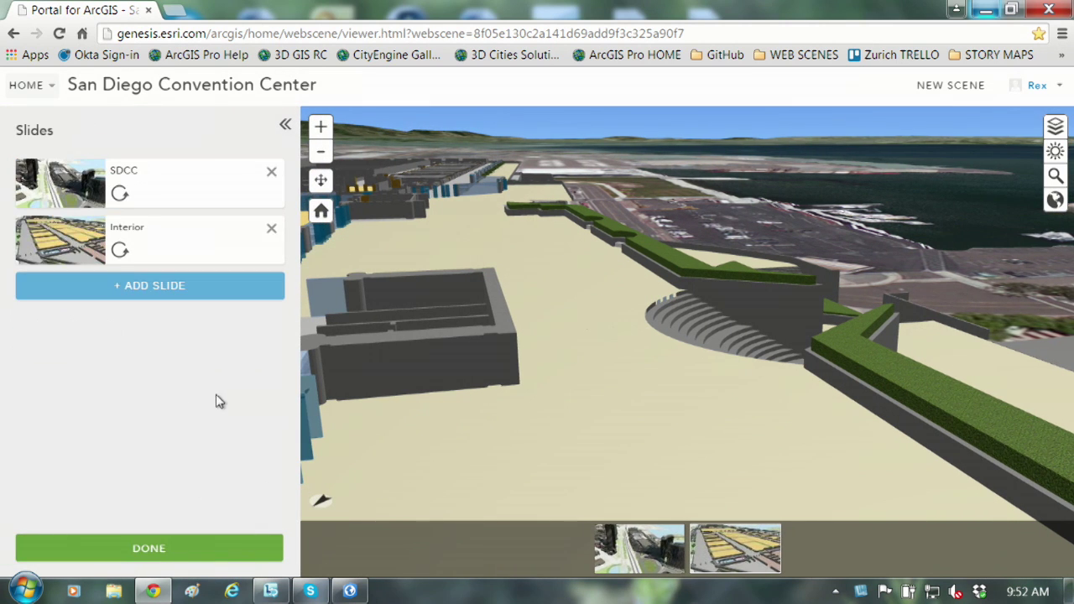
pyautogui.click(211, 289)
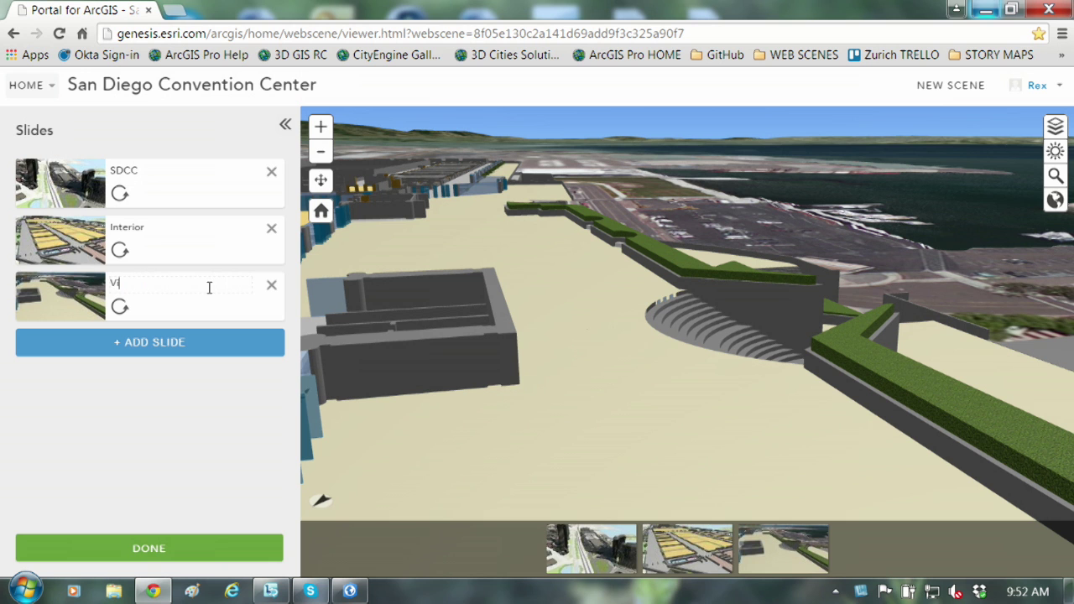
pyautogui.click(202, 550)
# - Go through the SDCC, Interior and View slides in order and select the web scene's URL
pyautogui.click(568, 550)
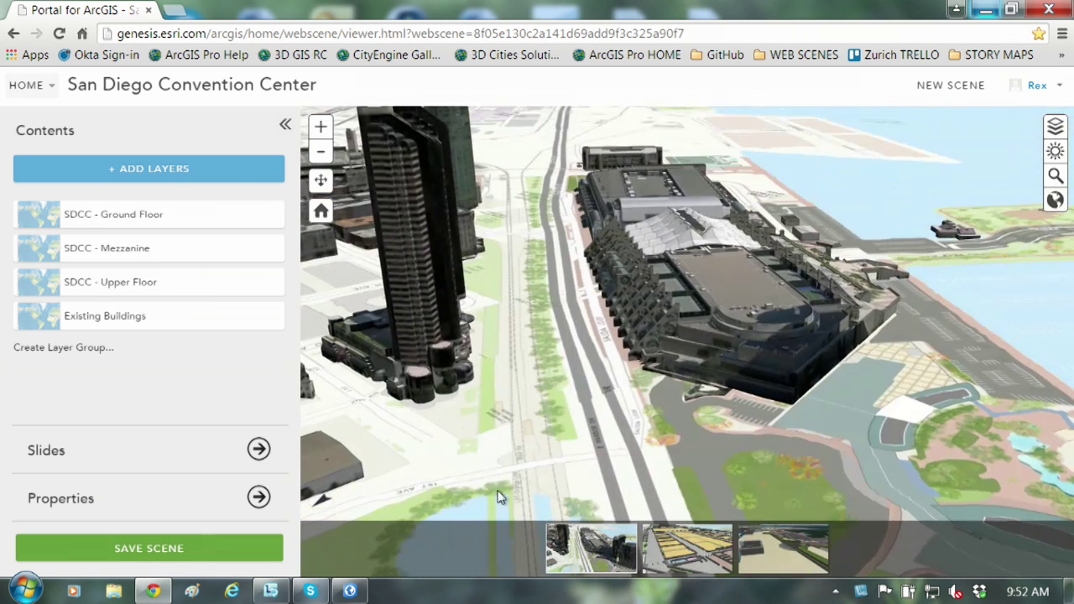
pyautogui.click(686, 550)
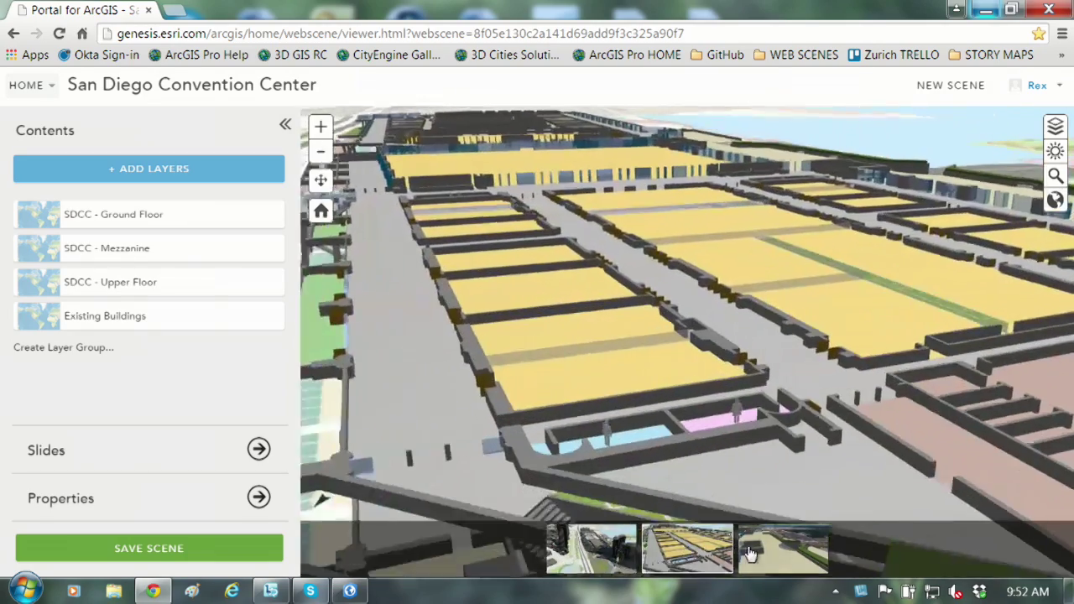
pyautogui.click(769, 554)
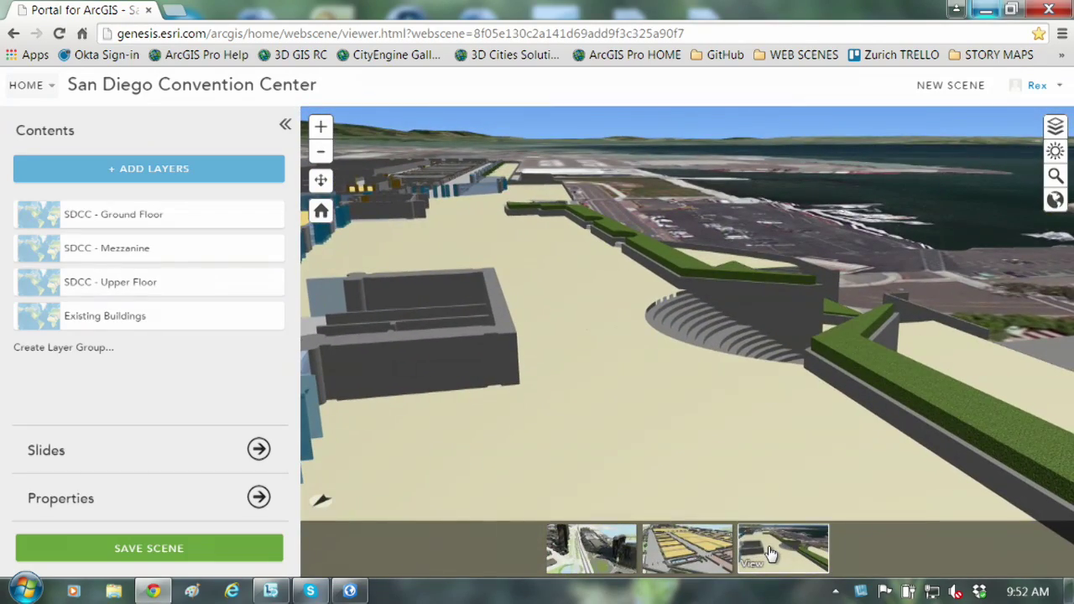
pyautogui.click(746, 32)
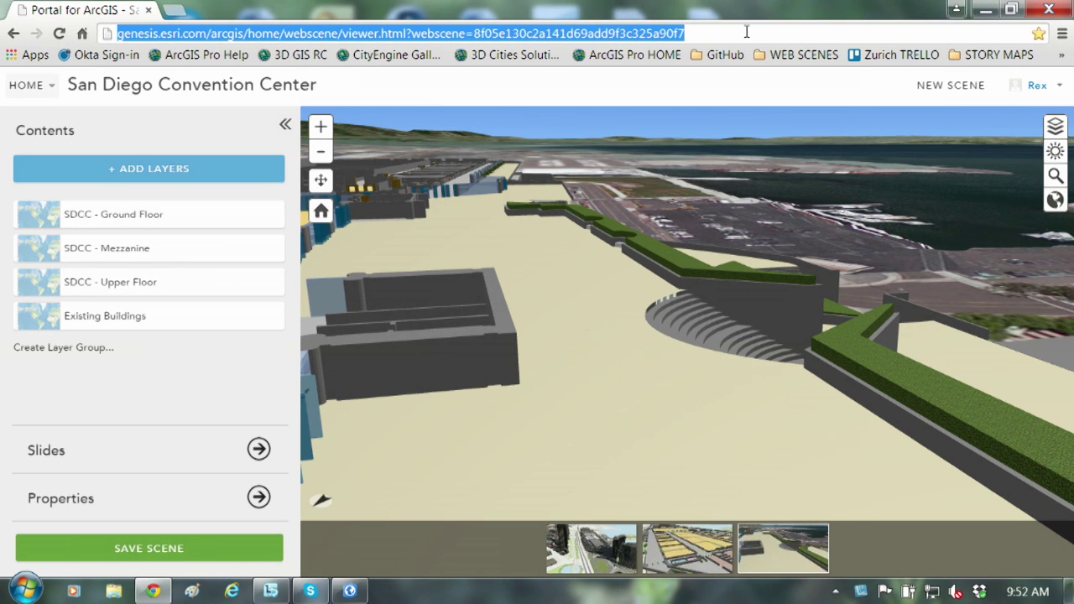